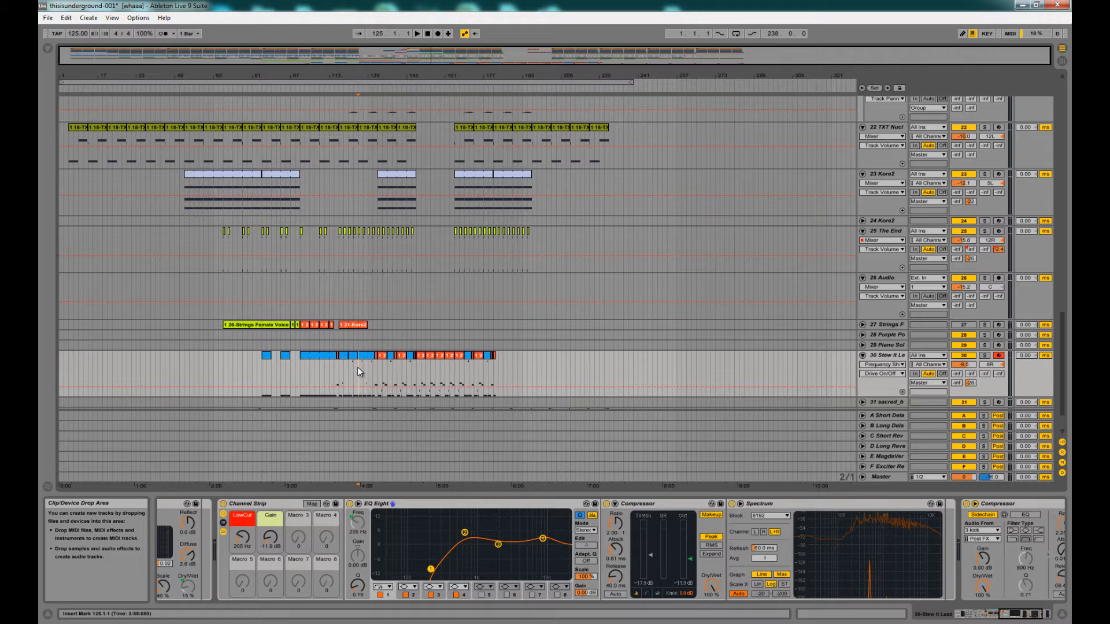
Play the arrangement from bar 125 and open the ABL2 plug-in window from the Stew It Lead rack.
key(space)
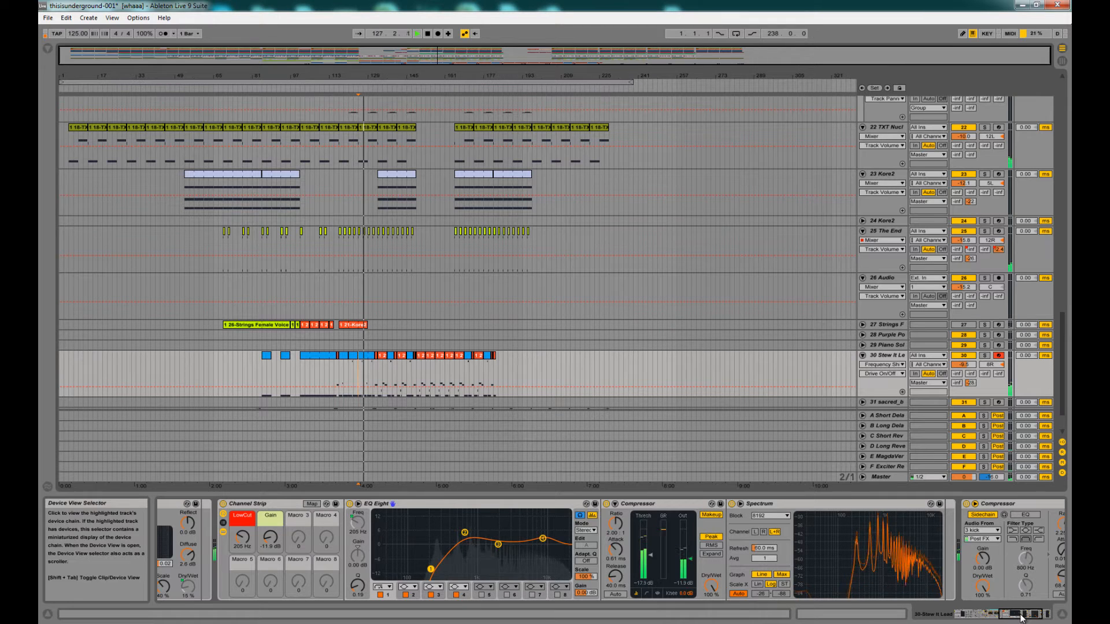
drag(1022, 614, 973, 622)
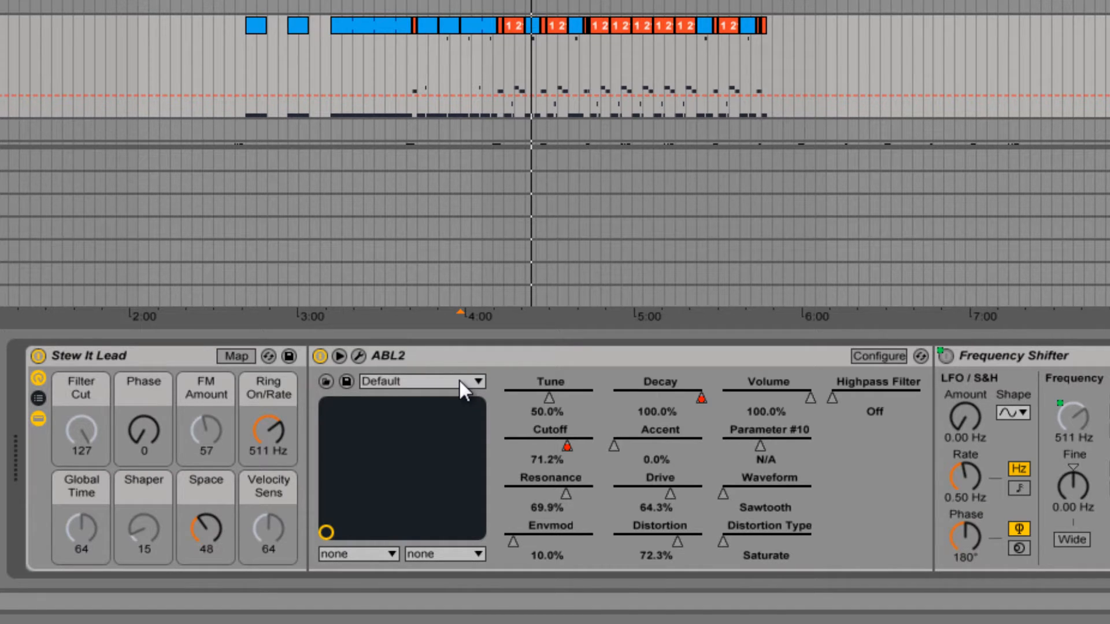
click(500, 360)
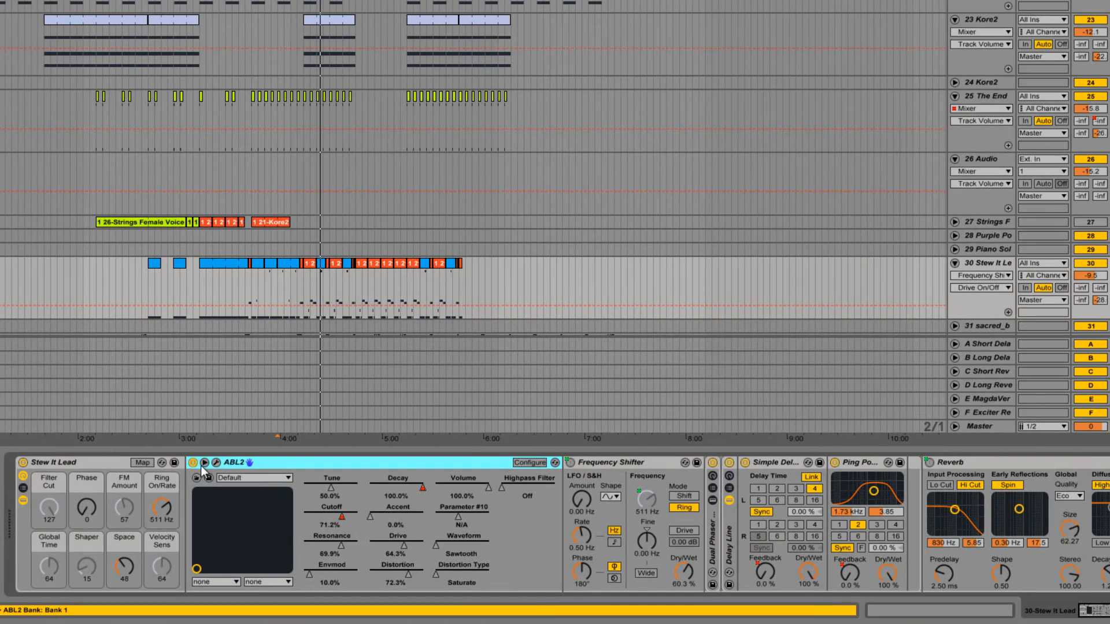
click(214, 462)
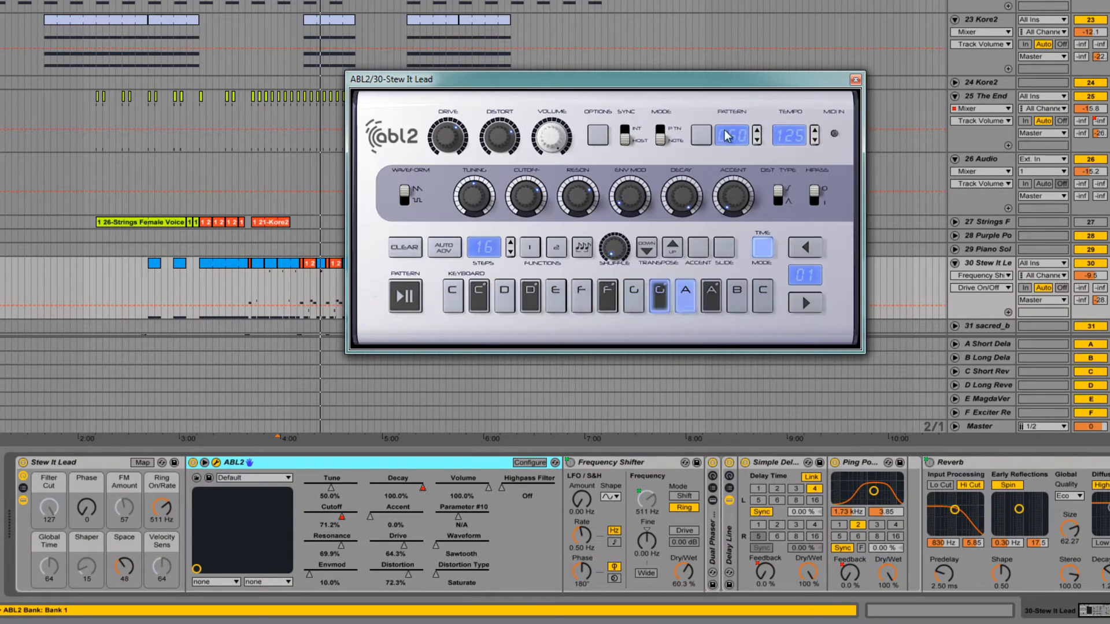
drag(623, 88, 619, 39)
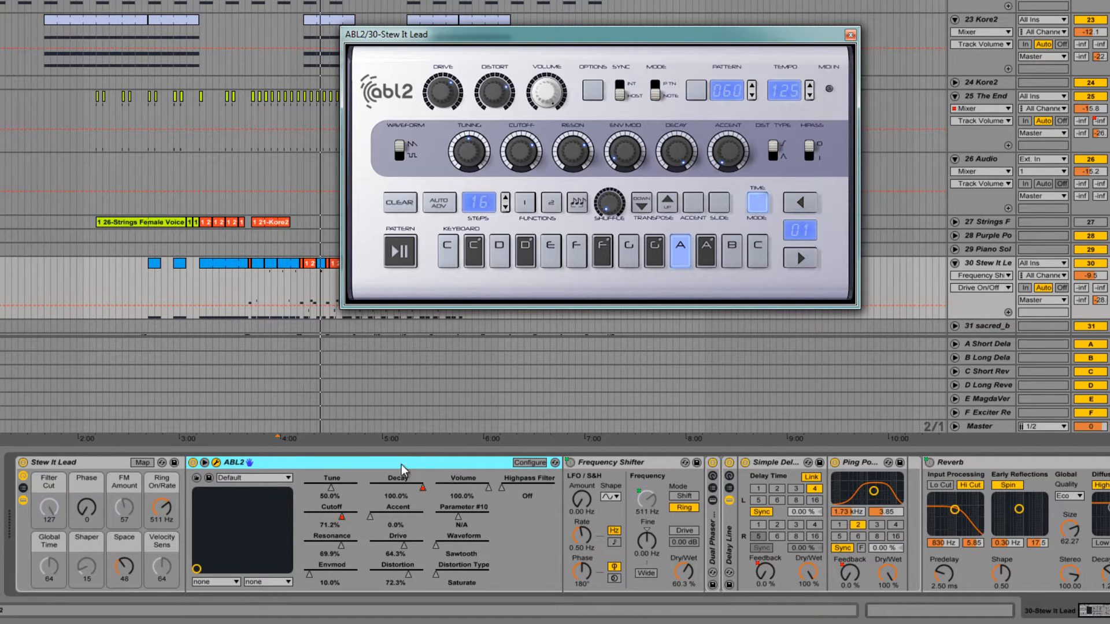
Raise the Ring On/Rate macro to 533 Hz and move the ABL2 window clear of the Stew It Lead clips.
click(606, 465)
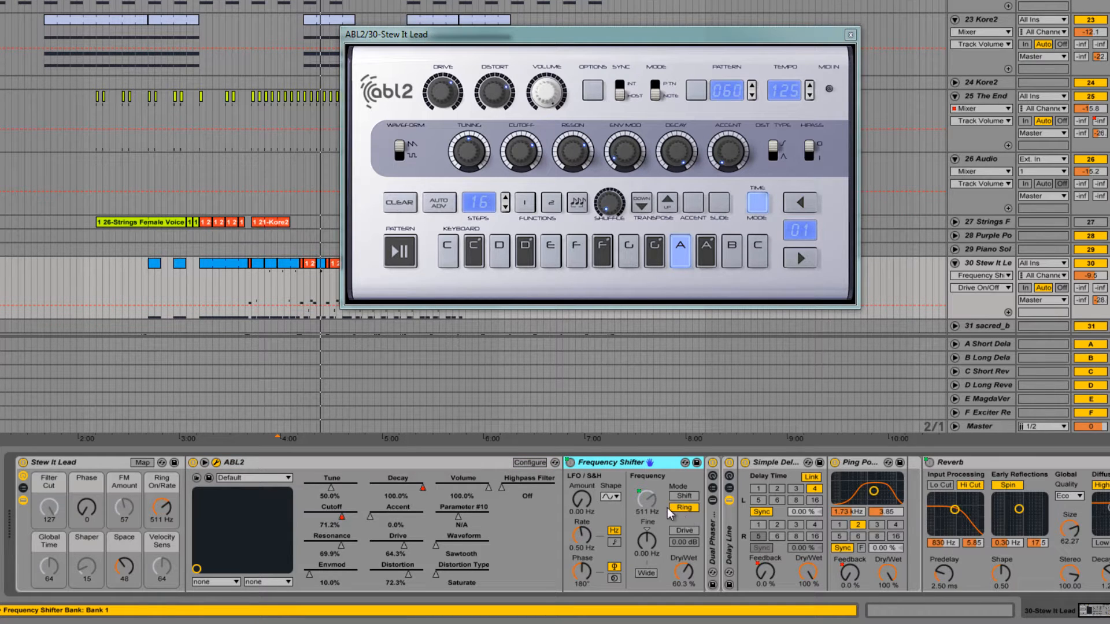
click(163, 507)
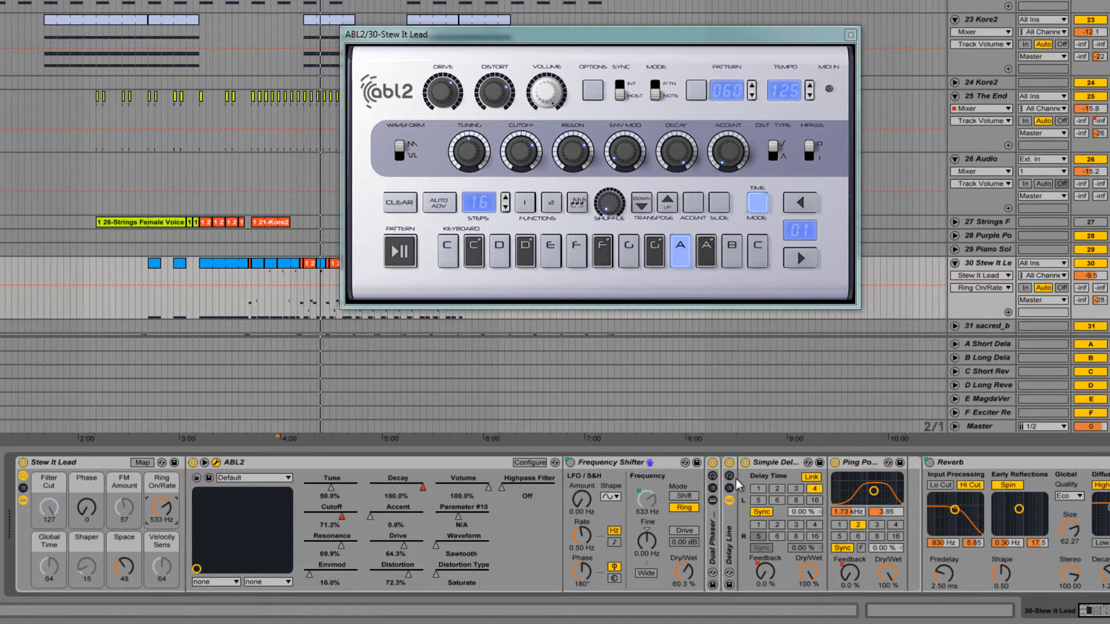
drag(432, 35, 601, 2)
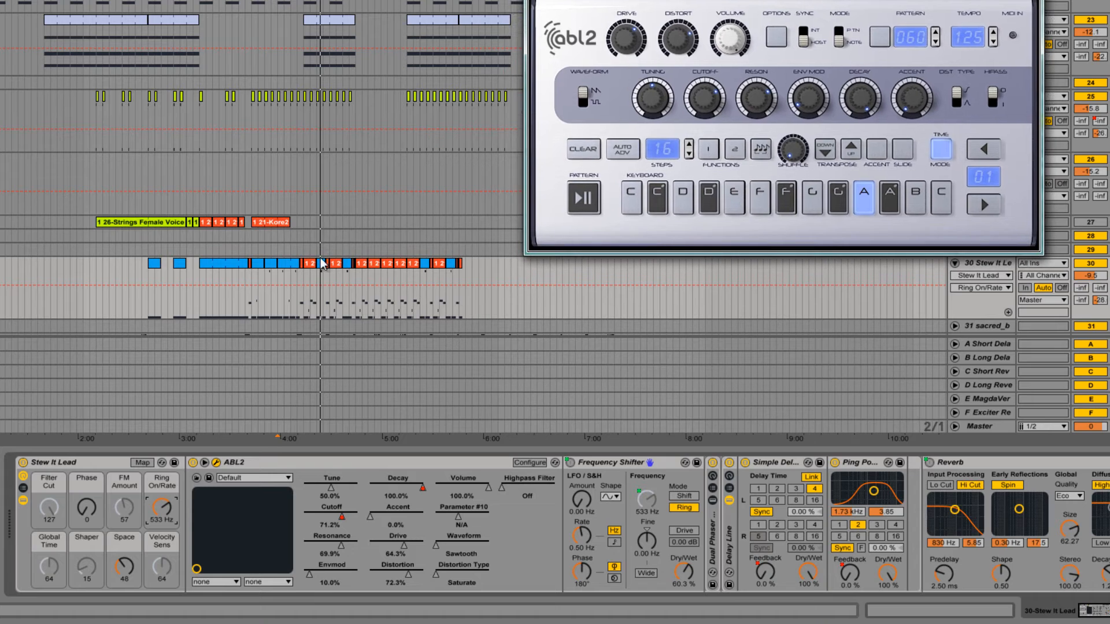
Play the lead while turning the Ring On/Rate macro down to 1.00 Hz and back up to 511 Hz.
key(space)
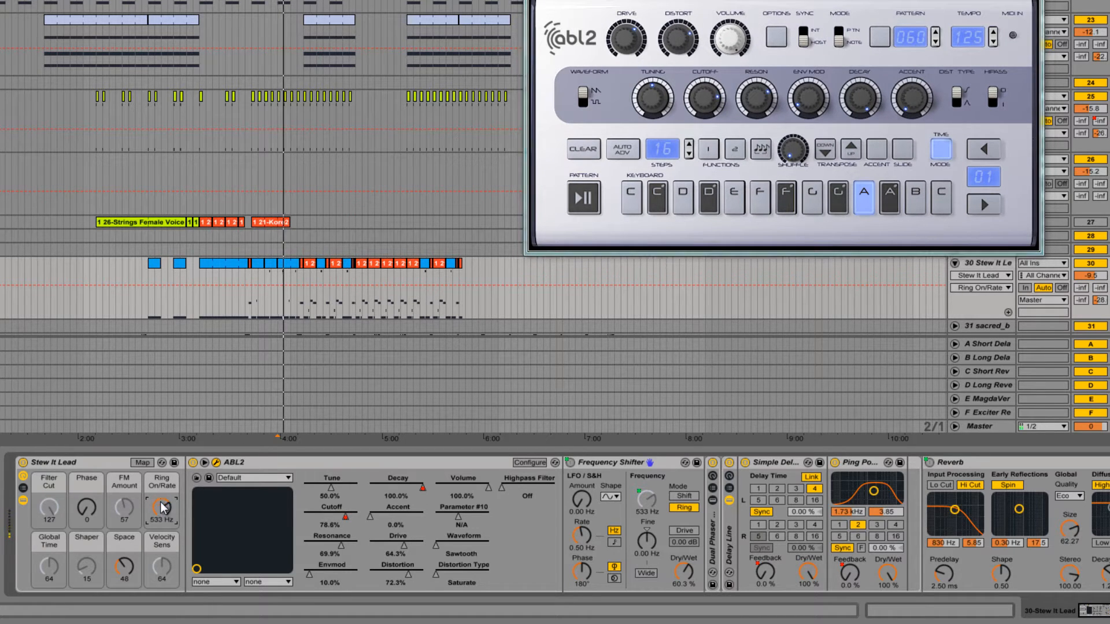
drag(161, 508, 161, 561)
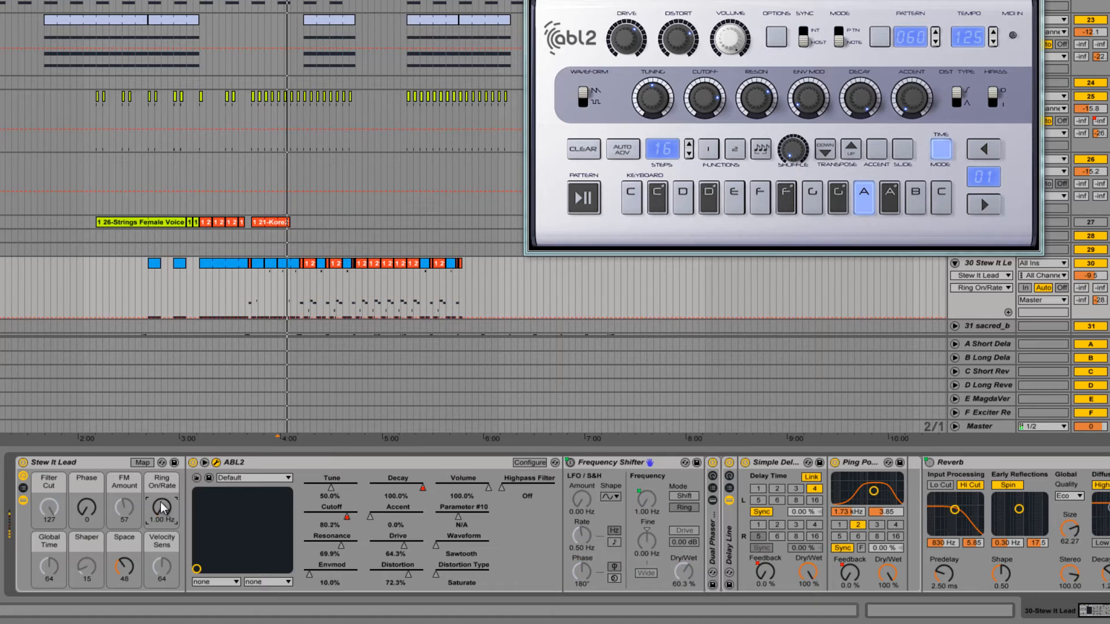
mouse_move(161, 503)
mouse_down()
mouse_move(161, 475)
mouse_move(161, 496)
mouse_move(161, 485)
mouse_up()
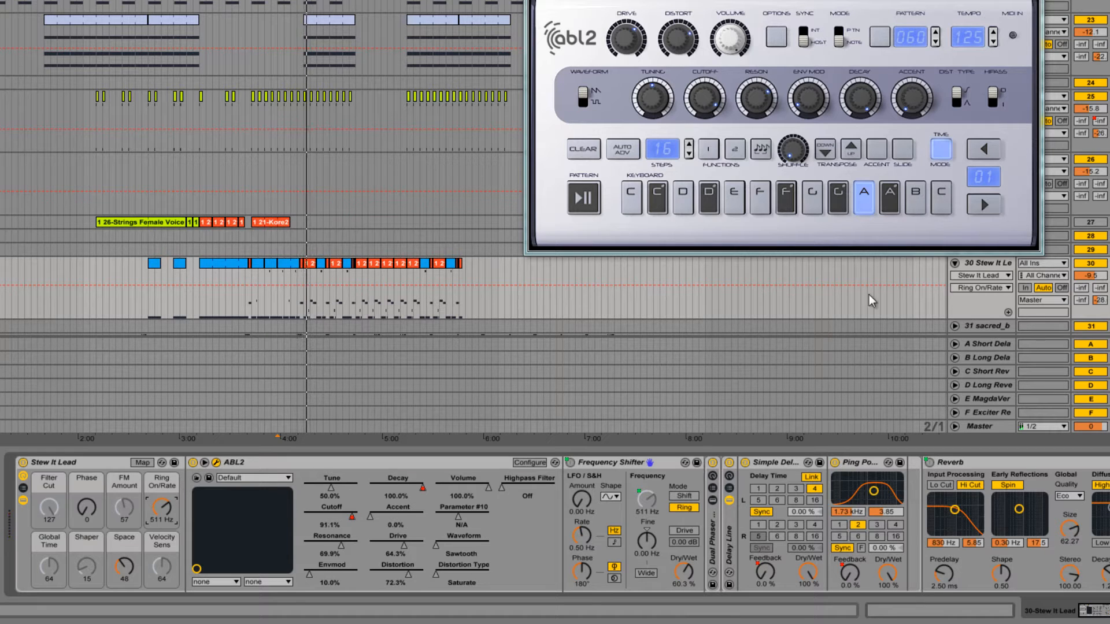
Show the ABL2 Cutoff automation on the Stew It Lead track.
click(989, 275)
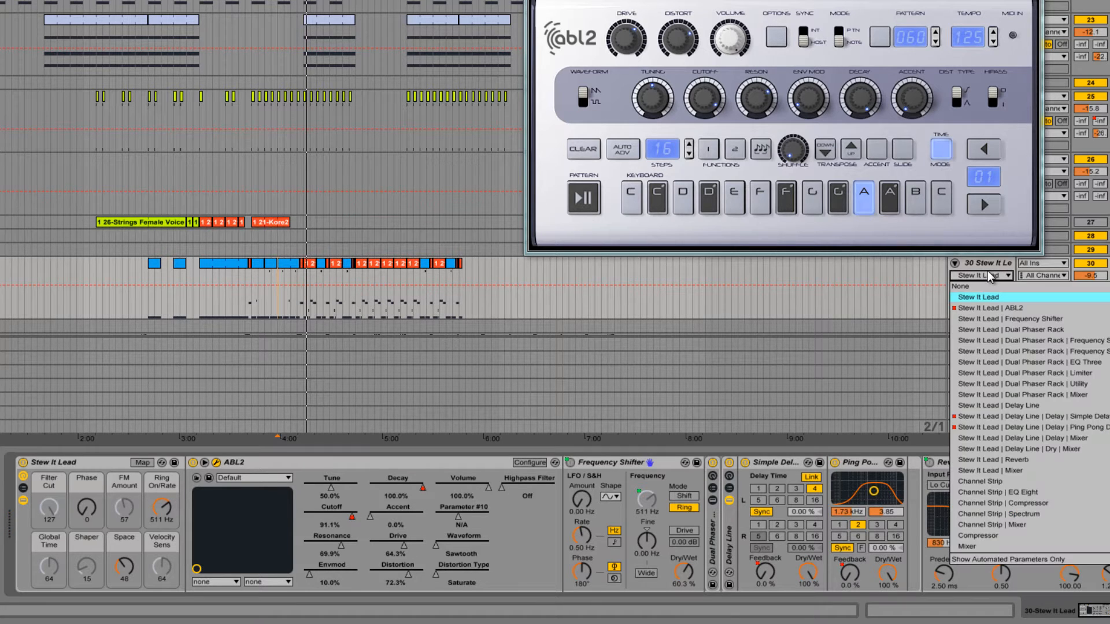
click(973, 310)
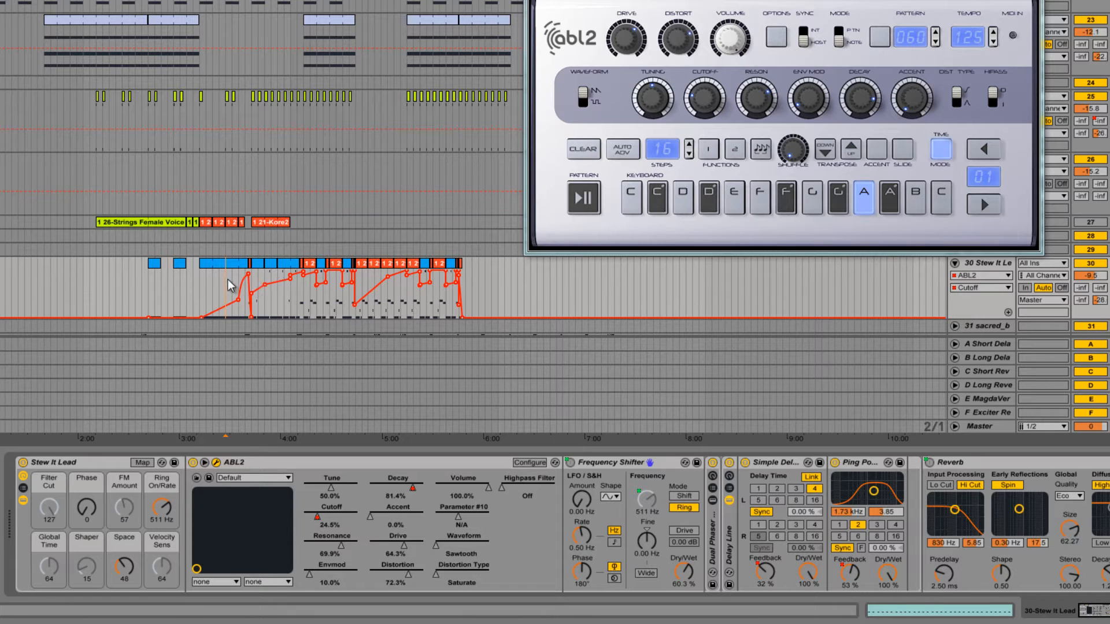
Play the lead and view the Feedback automation of the Simple Delay and the Ping Pong Delay.
click(781, 462)
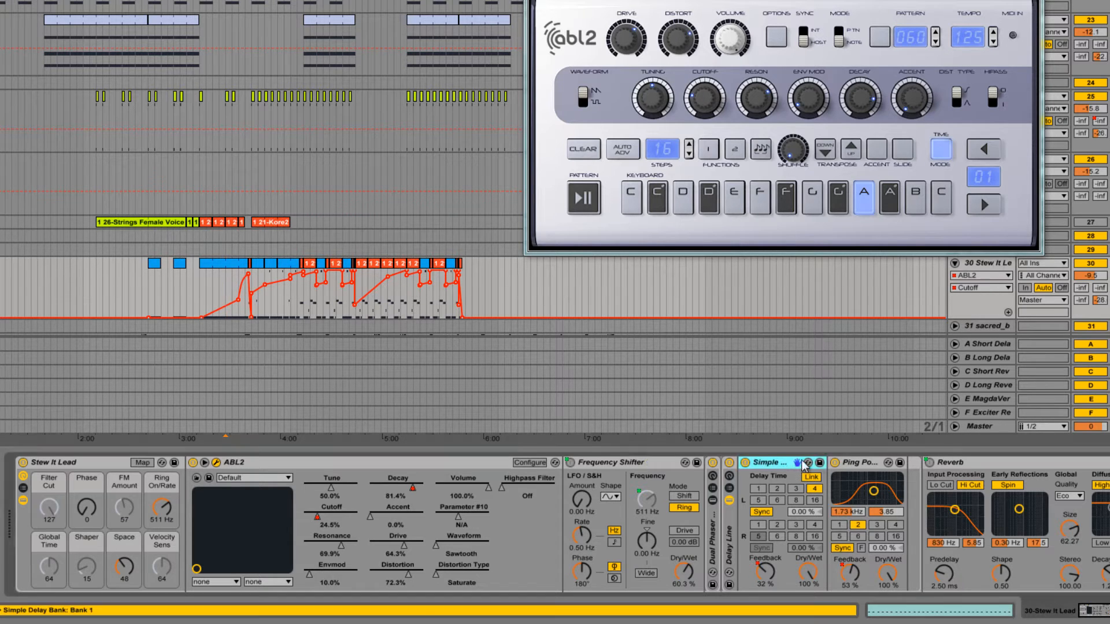
click(856, 463)
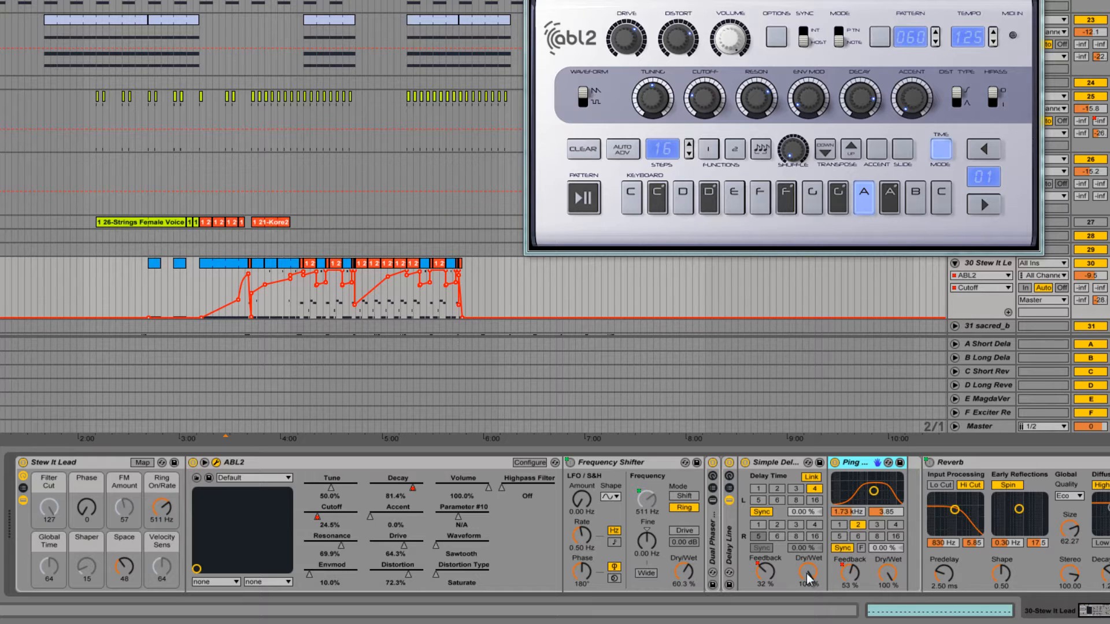
click(992, 286)
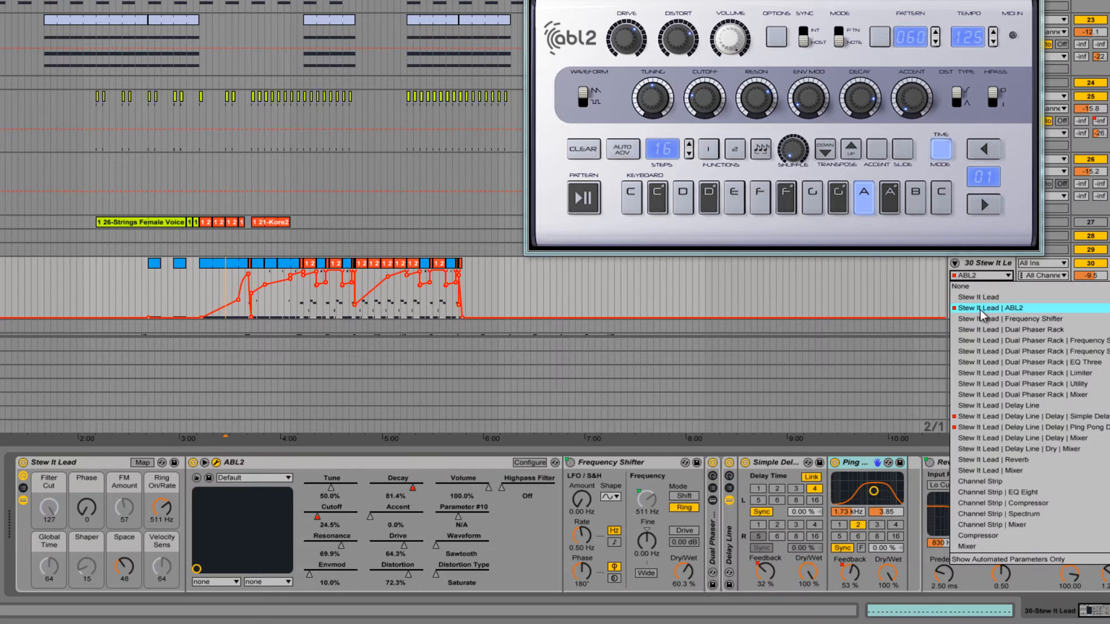
click(982, 438)
key(space)
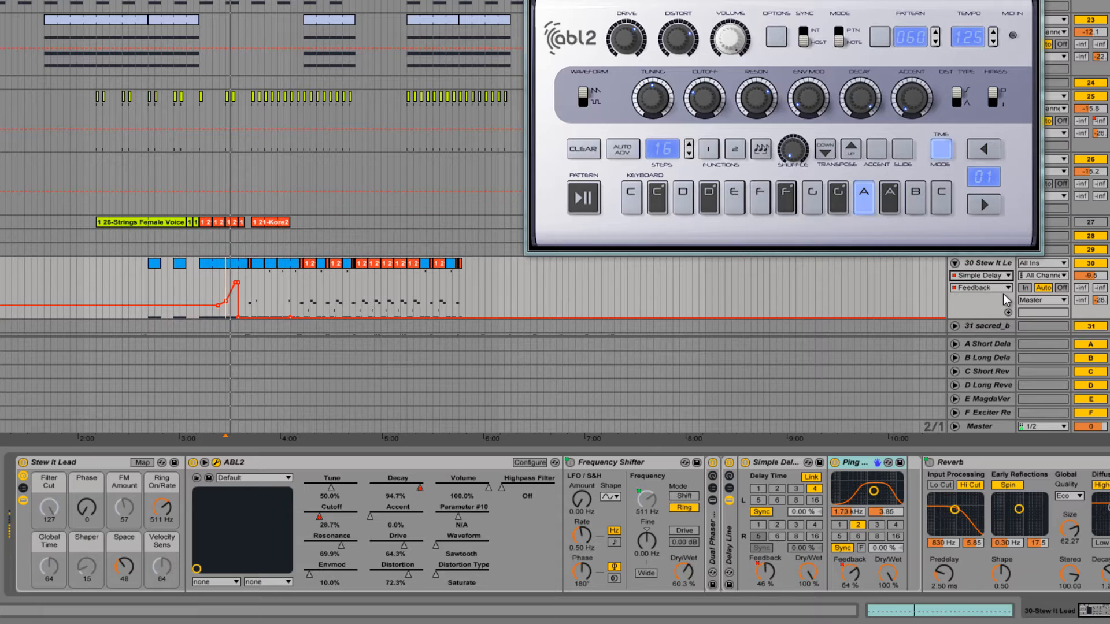
click(999, 276)
click(1000, 427)
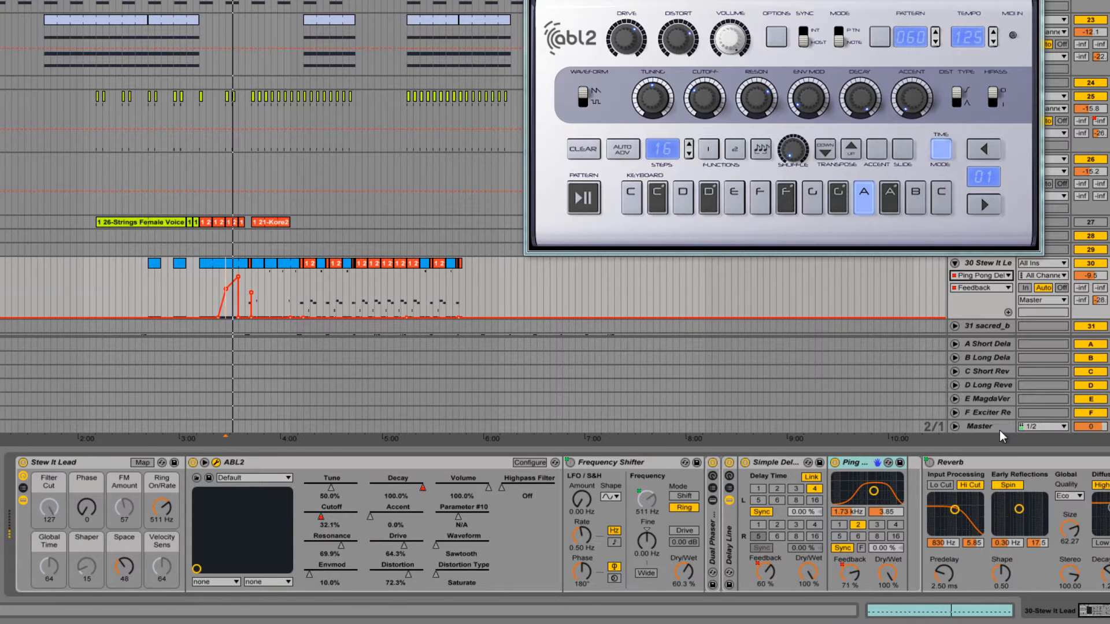
Switch the Stew It Lead automation lane from the Ping Pong Delay back to the ABL2 Cutoff.
click(969, 287)
click(976, 276)
click(976, 276)
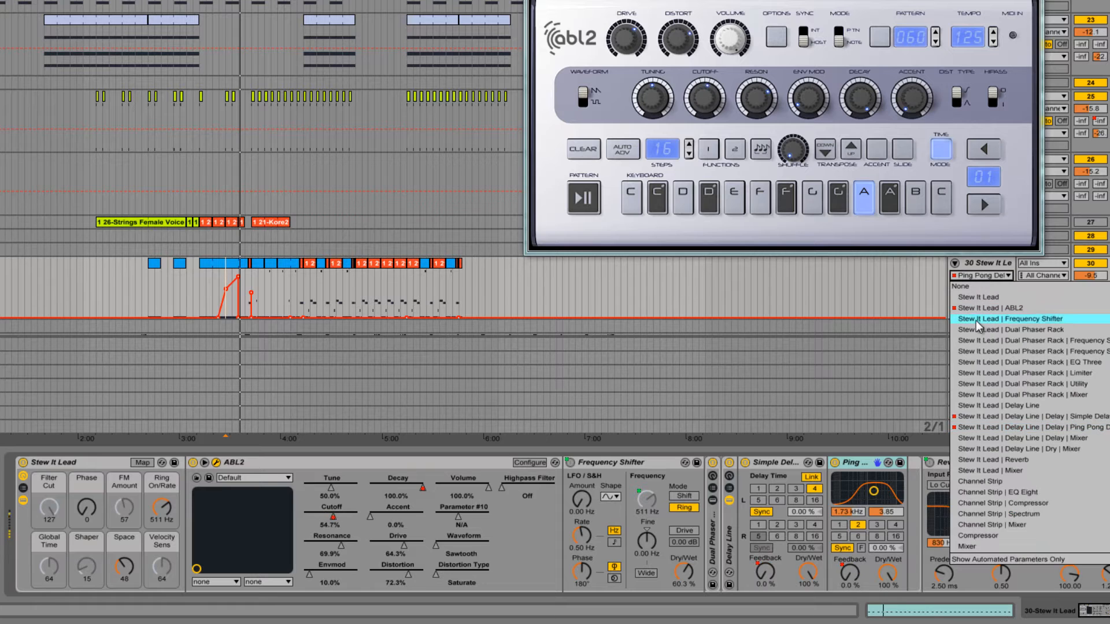
click(978, 299)
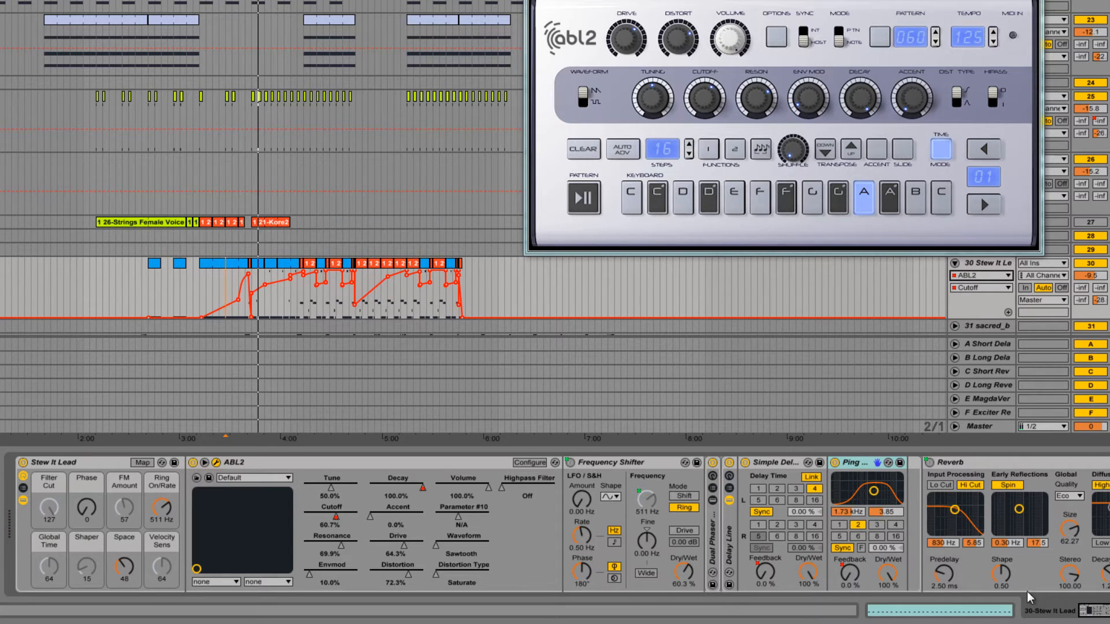
Examine the Reverb settings and the Channel Strip rack that follows it in the lead's device chain.
click(969, 463)
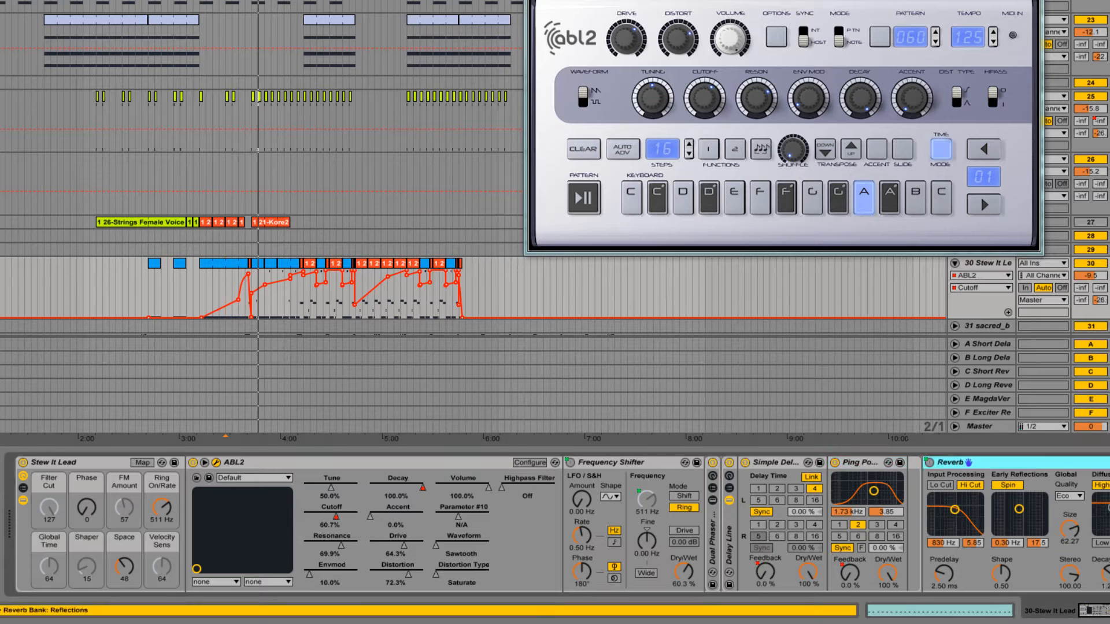
scroll(670, 525, right, 6)
scroll(1089, 575, right, 1)
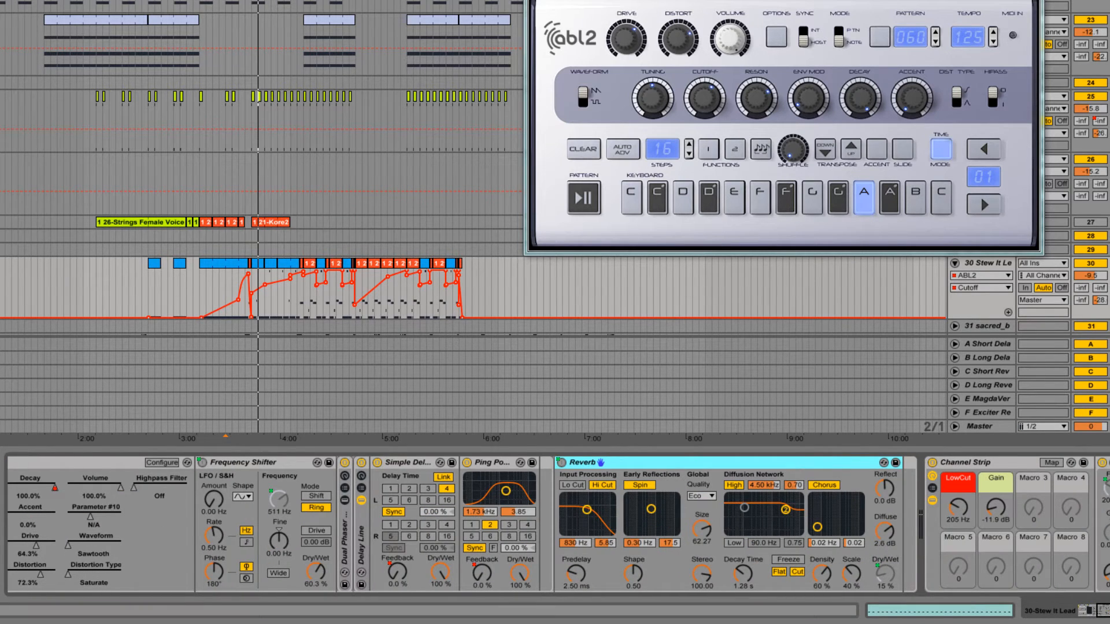
scroll(1083, 581, left, 6)
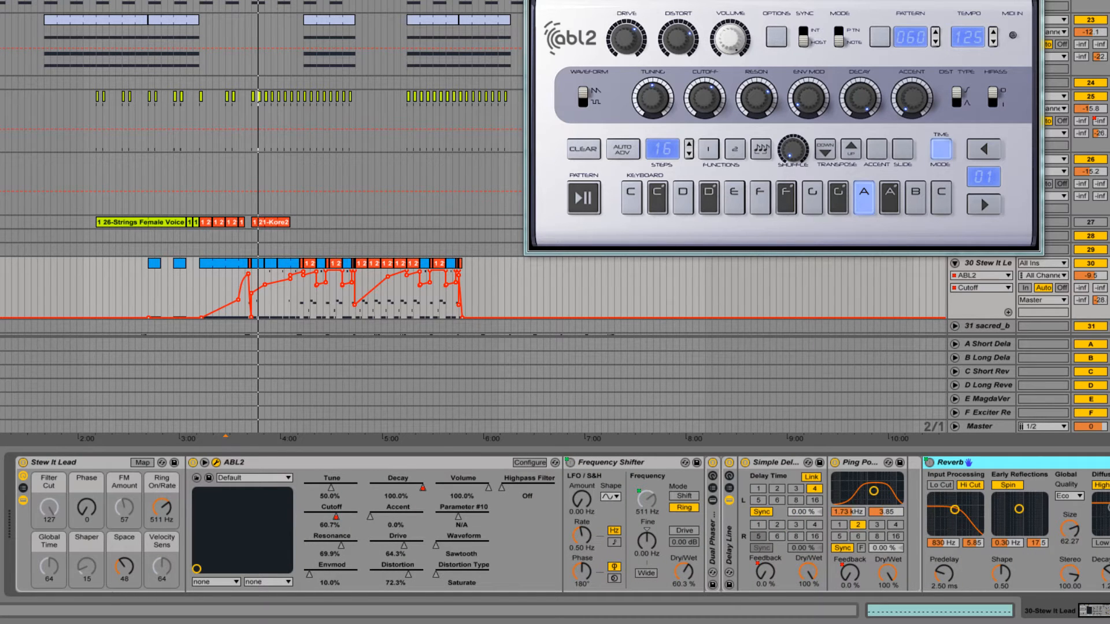
scroll(497, 483, right, 10)
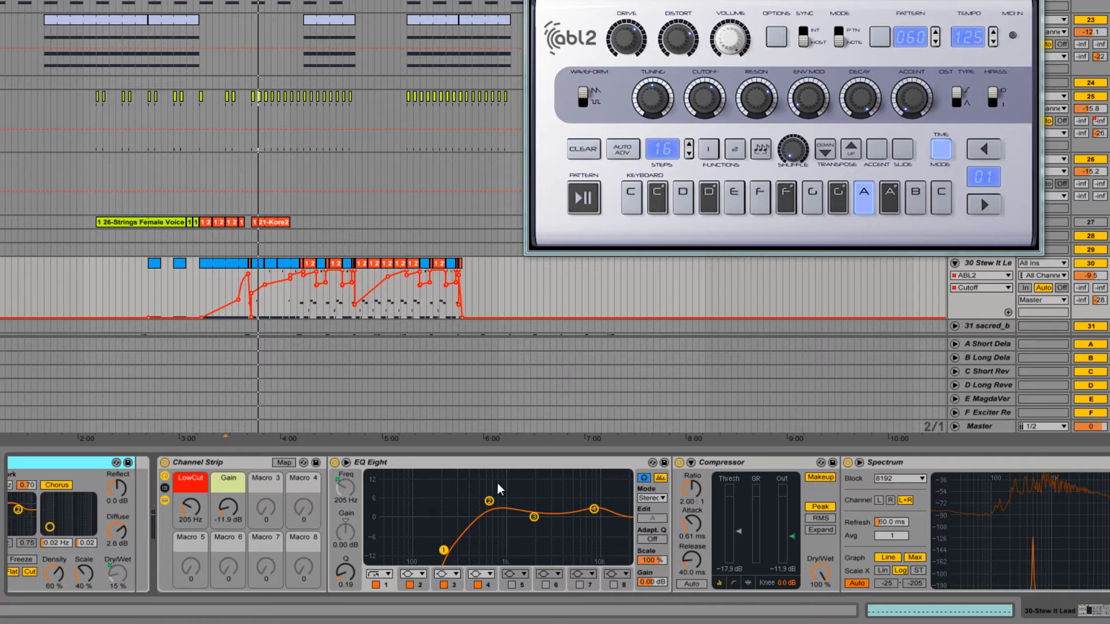
Play the lead with the Channel Strip's EQ Eight bypassed, and switch the EQ back on to compare the sound.
click(470, 464)
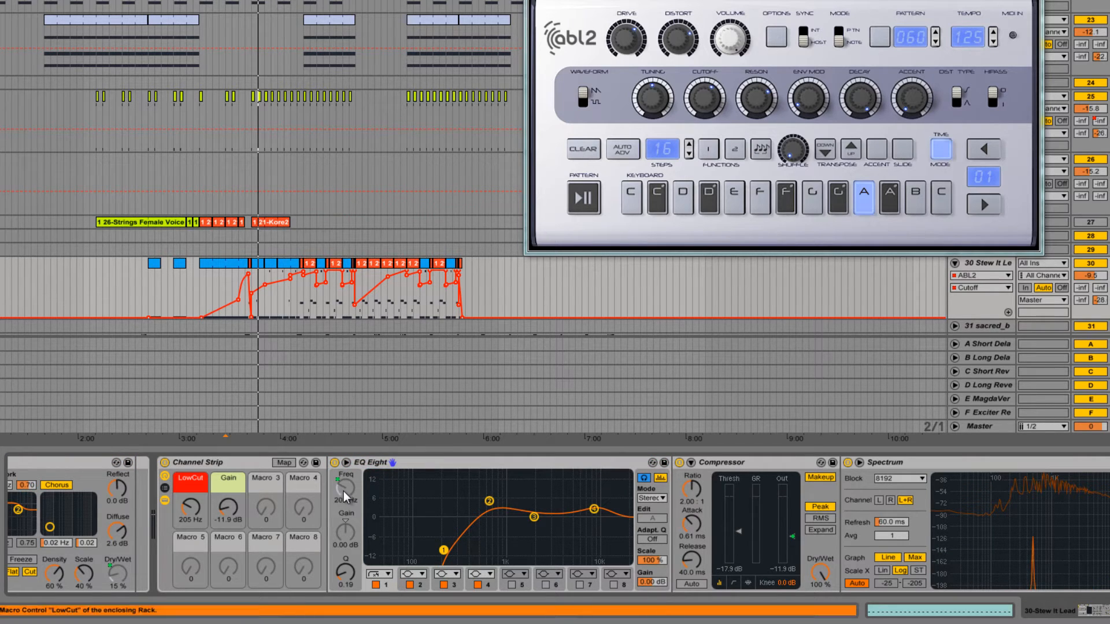
click(334, 463)
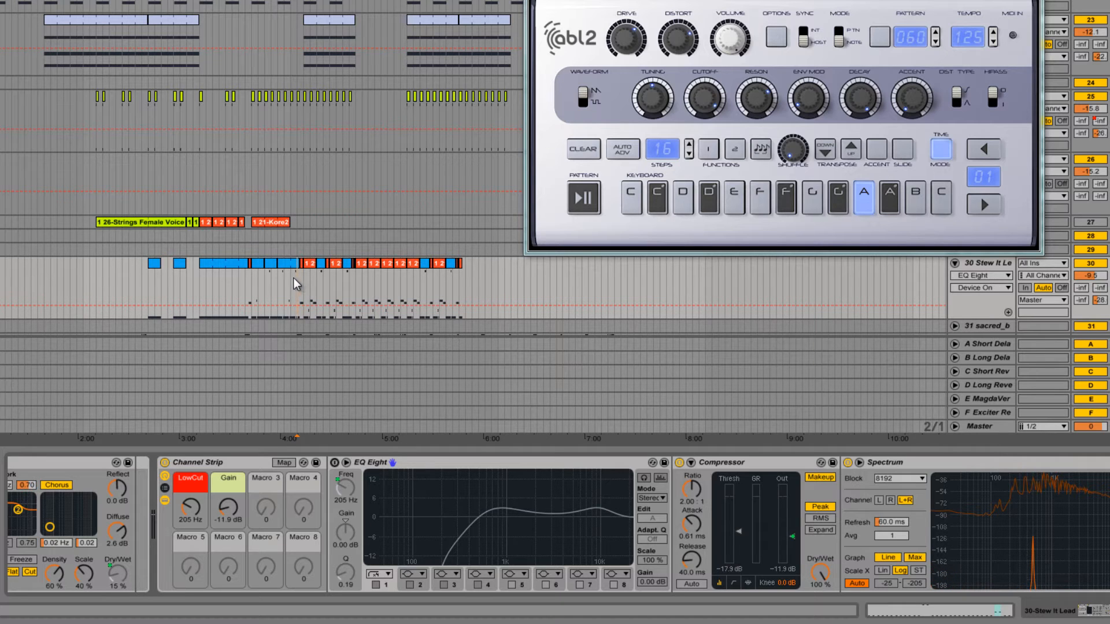
key(space)
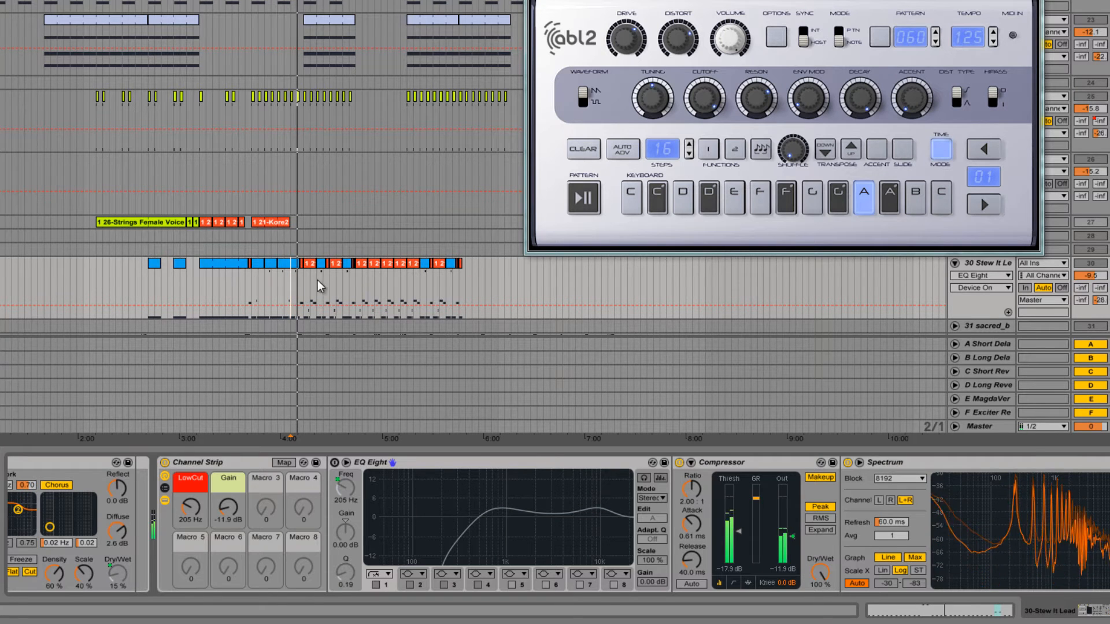
click(357, 282)
key(space)
key(space)
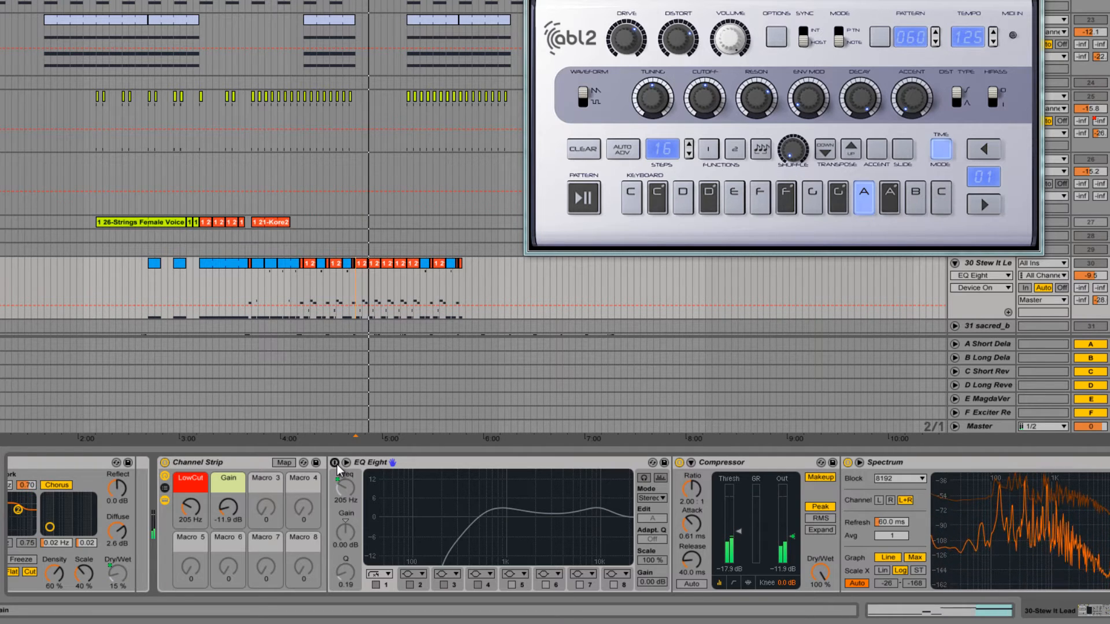
click(335, 463)
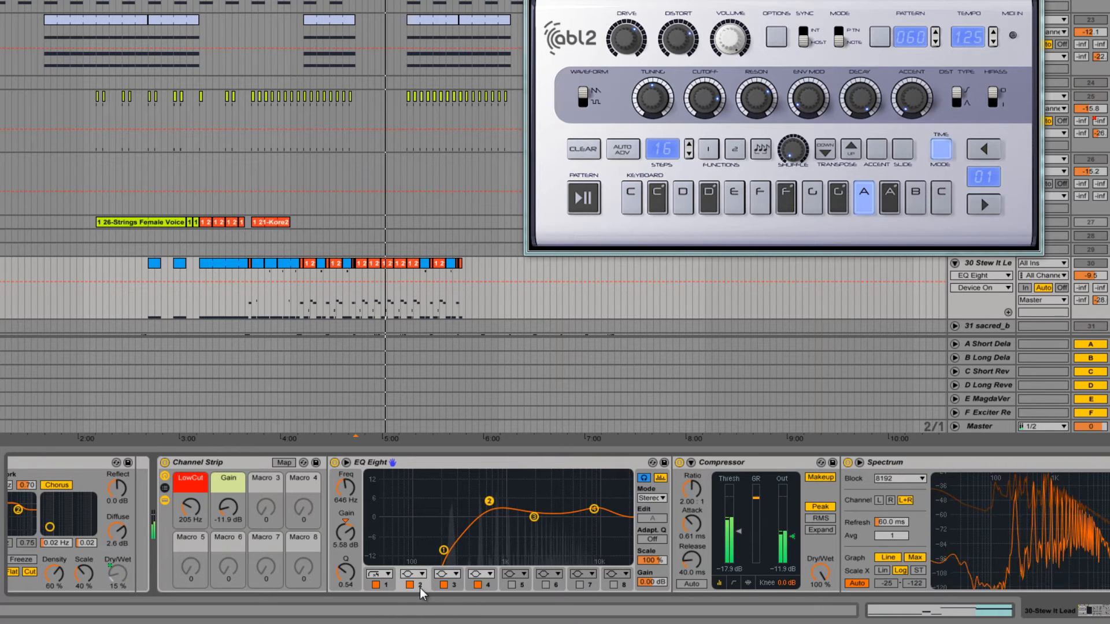
Examine bands 2 and 4 of the EQ Eight and the Channel Strip's Compressor during playback.
click(489, 501)
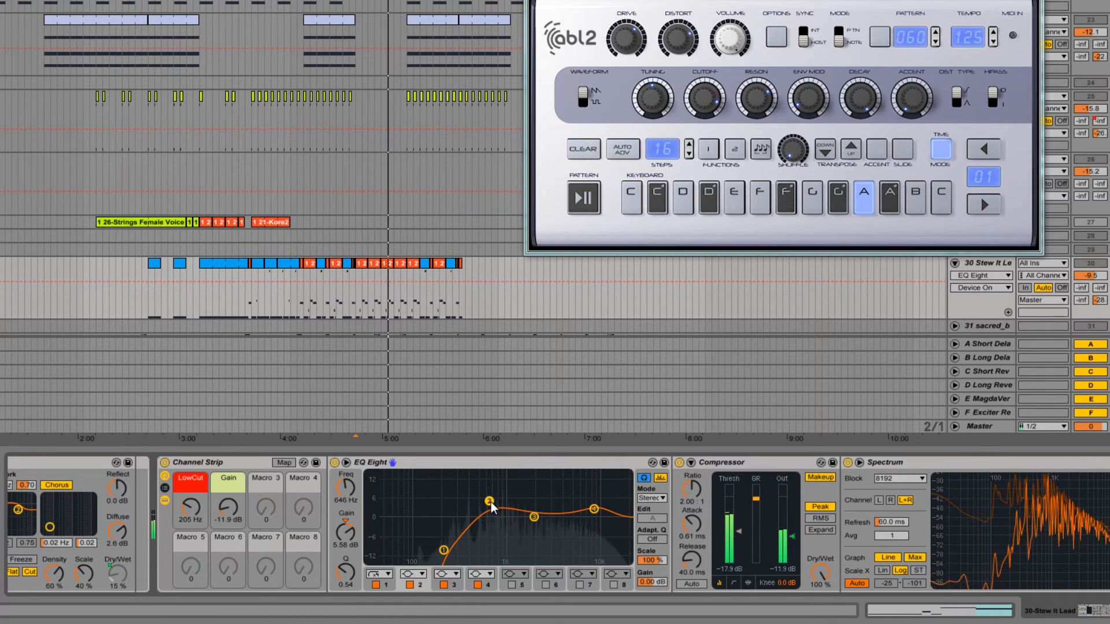
click(493, 584)
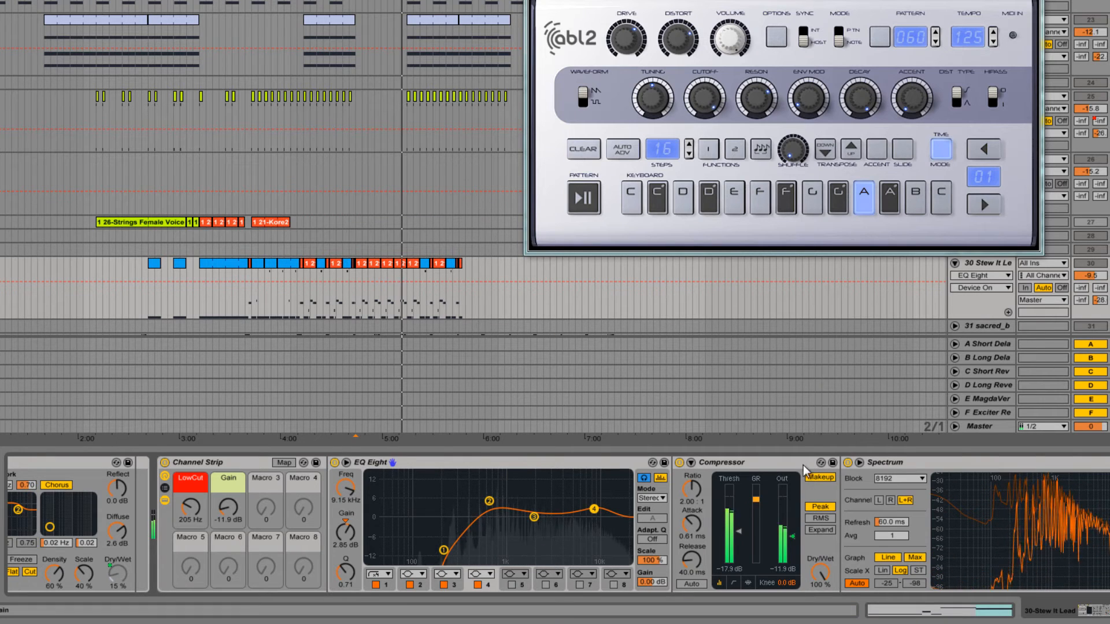
click(730, 464)
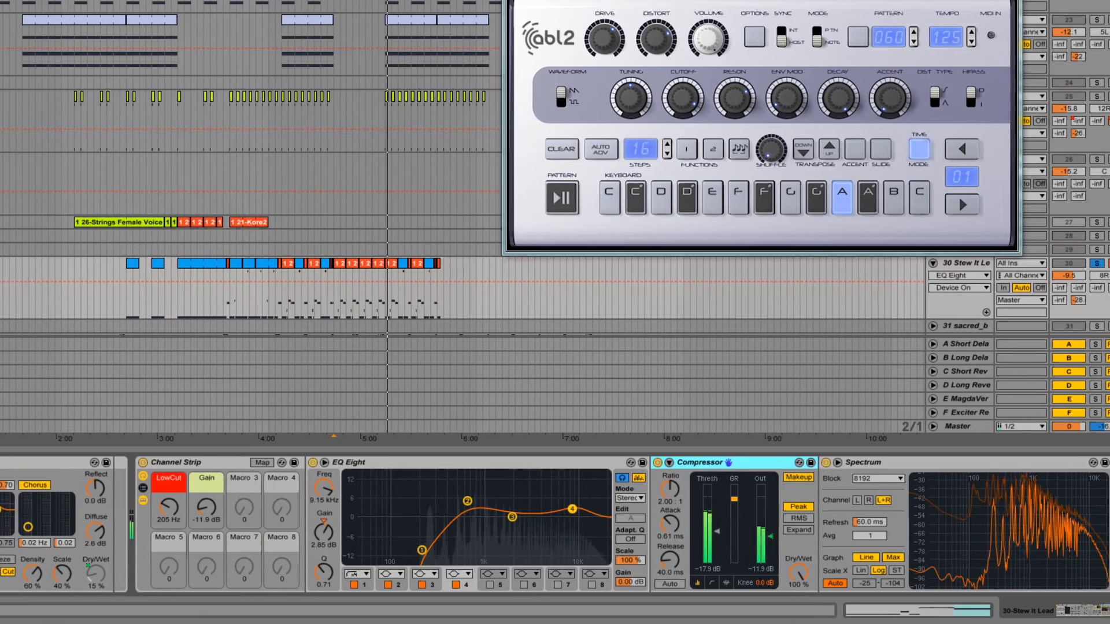
Bypass the kick-sidechained Compressor at the end of the chain and switch it back on to compare the sound.
scroll(877, 474, right, 5)
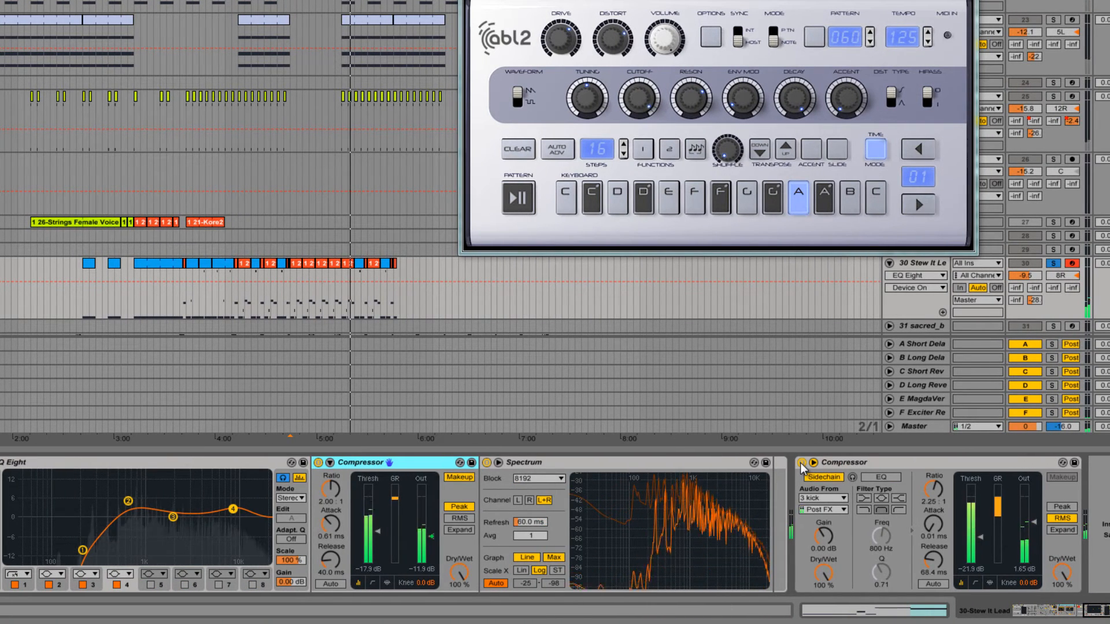
click(802, 462)
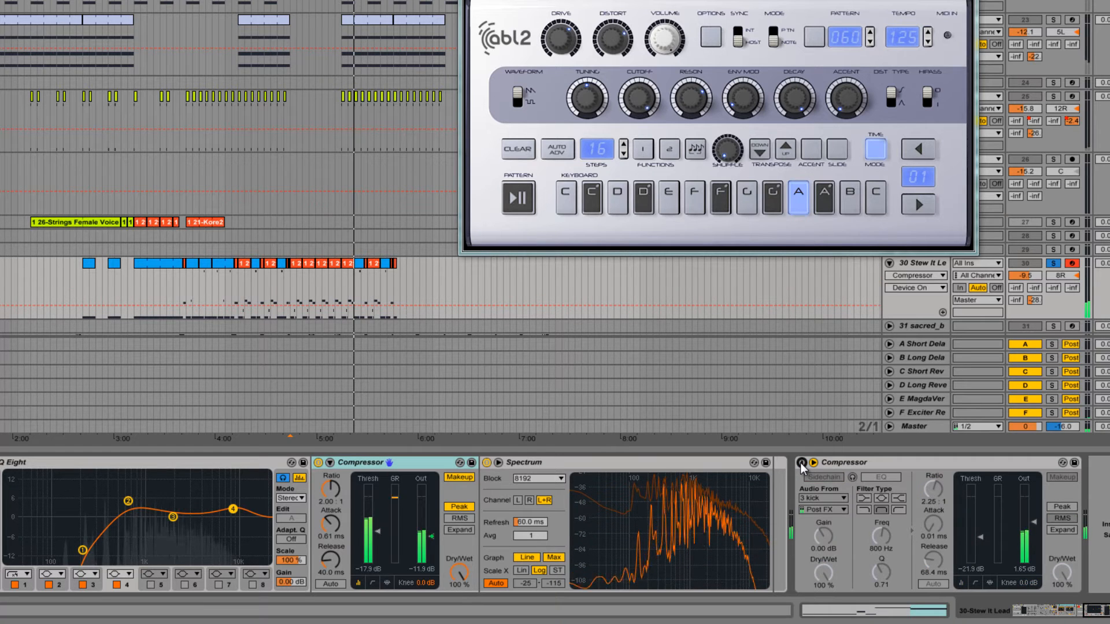
click(802, 462)
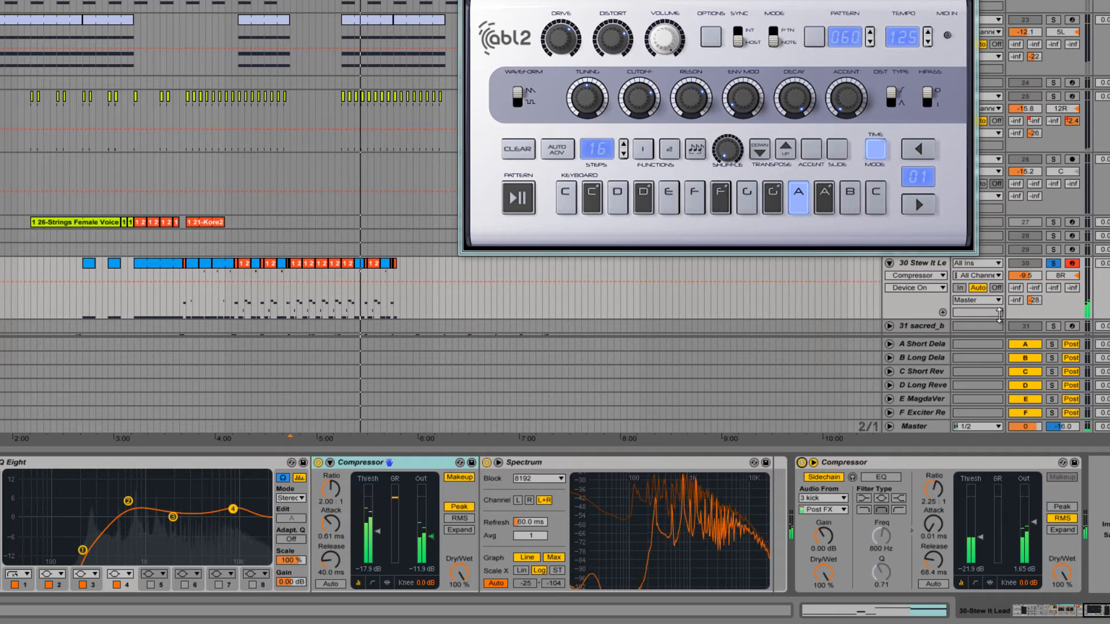
Unsolo the Stew It Lead track to hear it in the full mix, and return to the ABL2 in its device chain.
click(1053, 264)
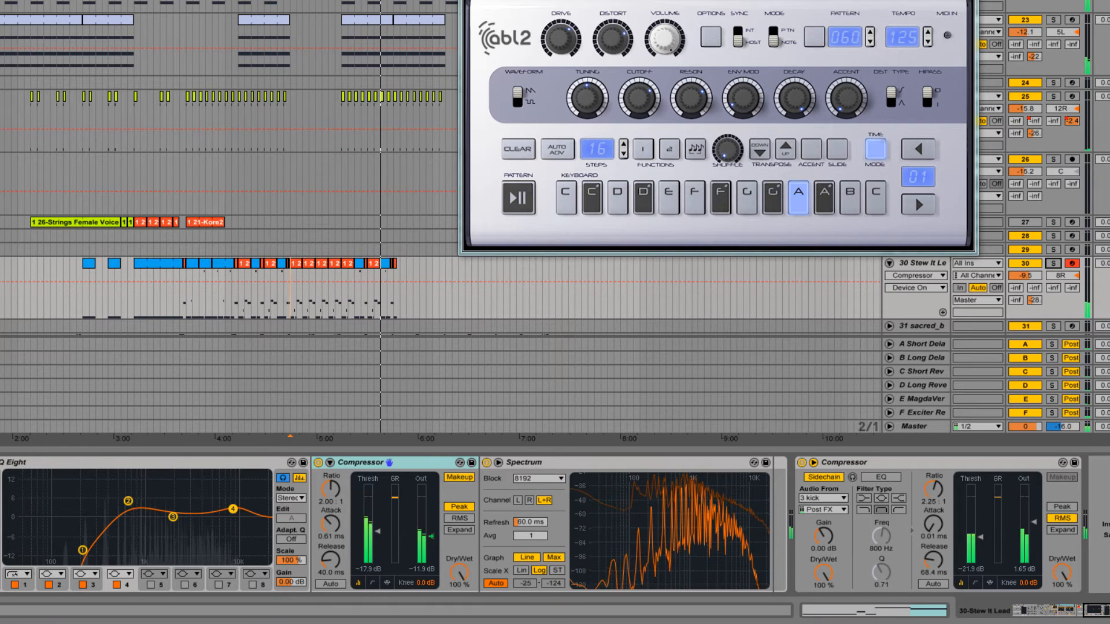
drag(1109, 611, 1026, 618)
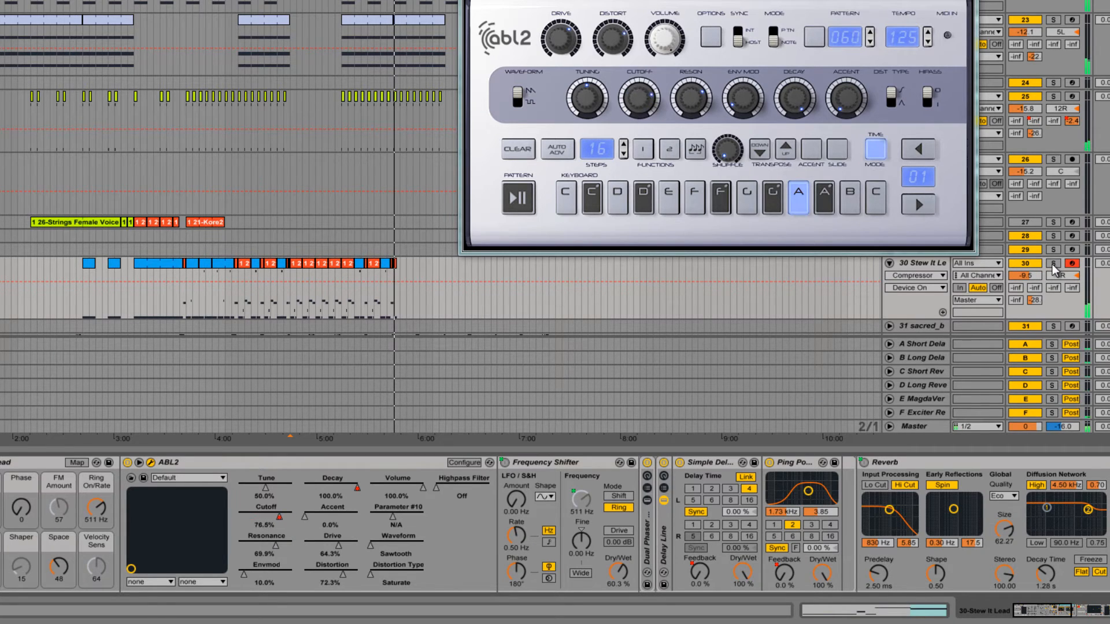
Examine the notes of the Stew It Lead track's blue and orange MIDI clips in an enlarged note editor.
double_click(143, 262)
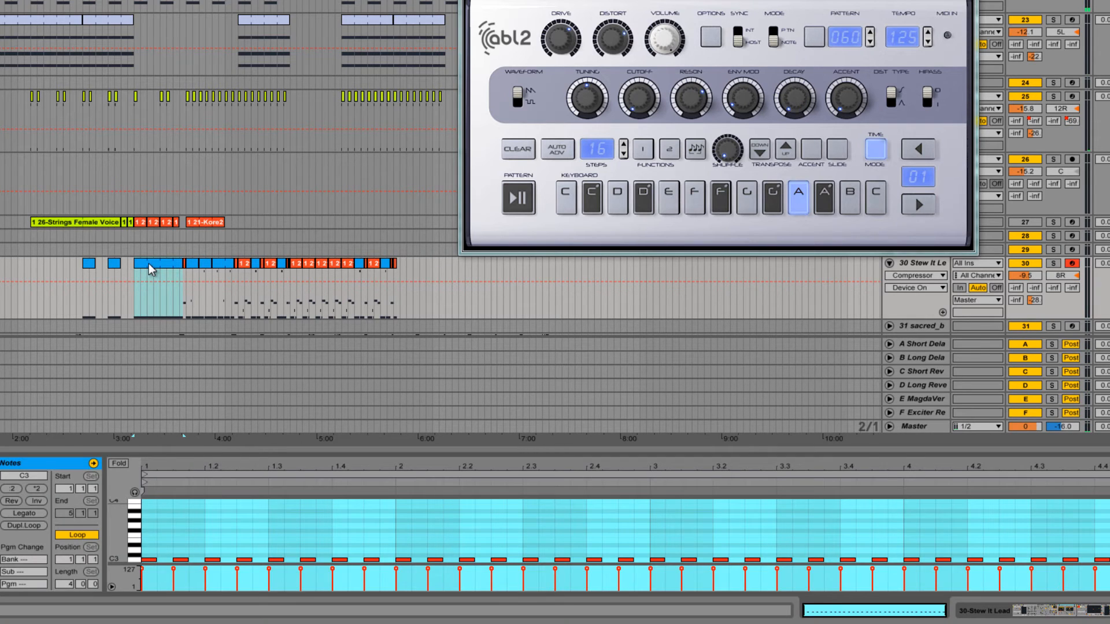
click(182, 261)
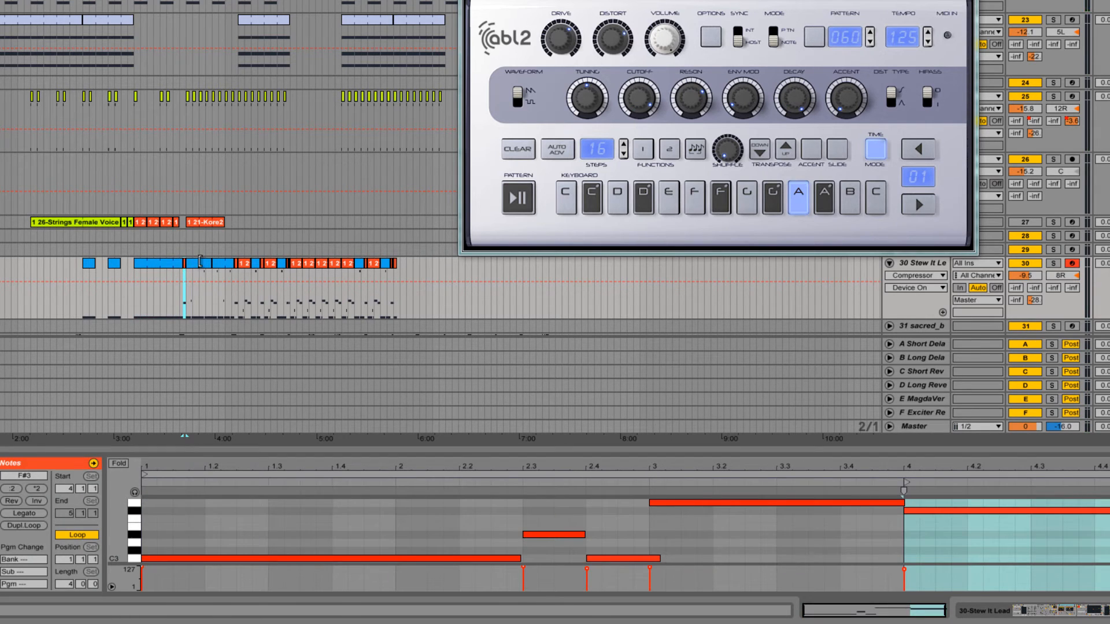
click(200, 261)
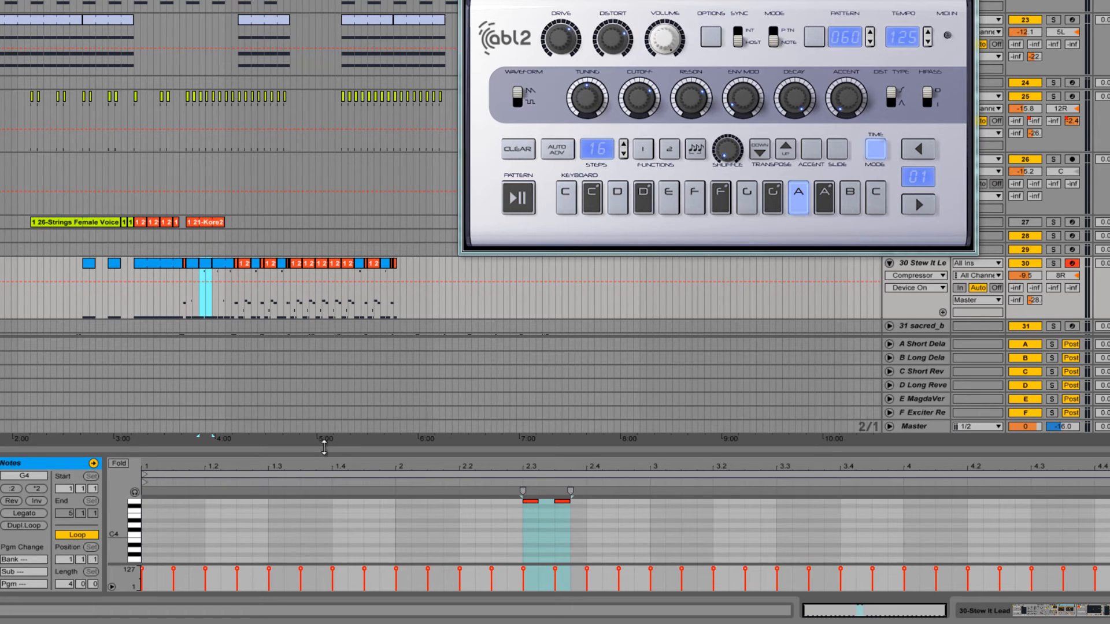
drag(329, 456, 315, 319)
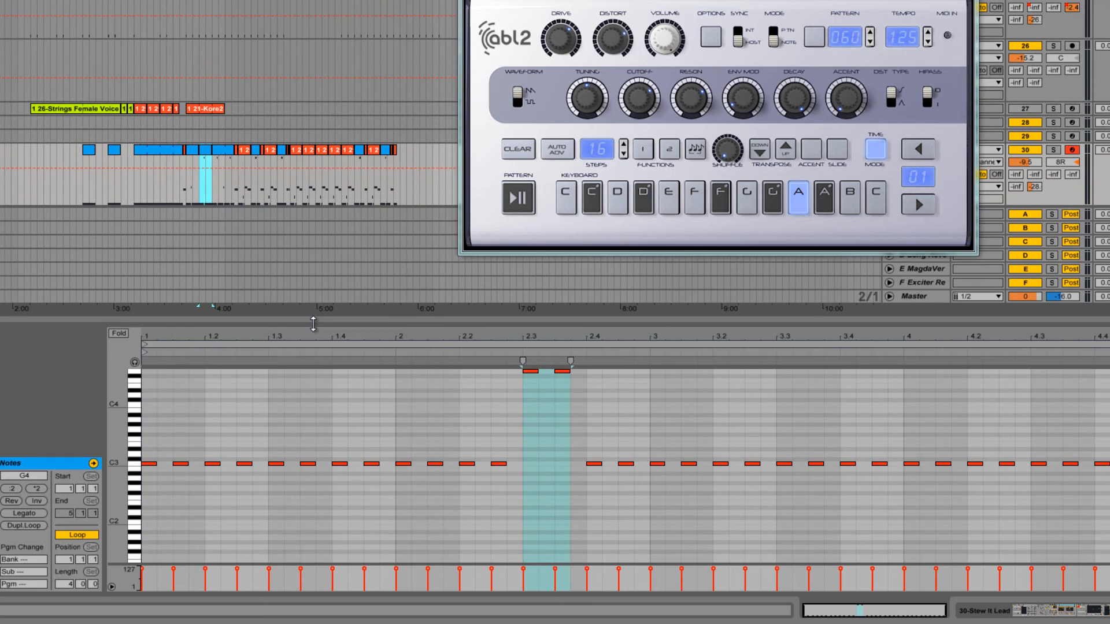
click(243, 151)
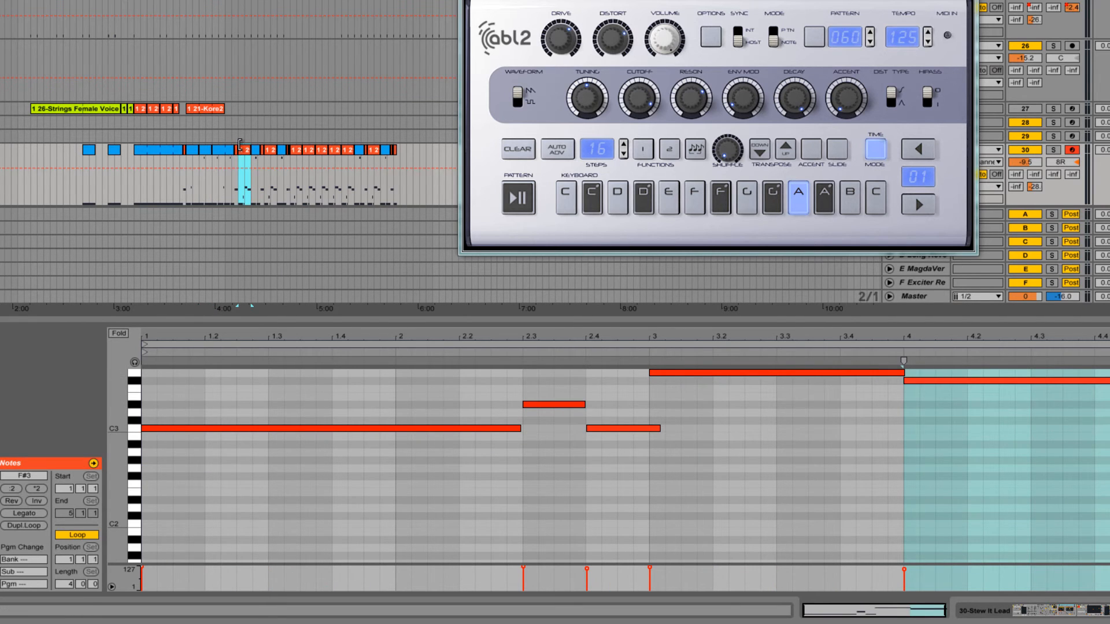
click(237, 151)
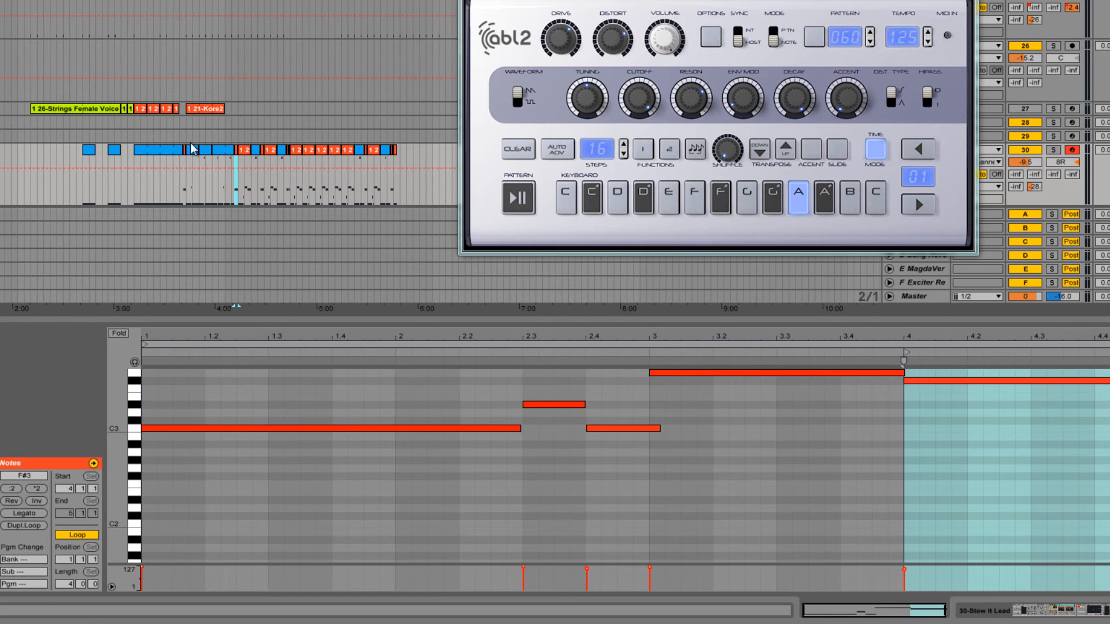
click(288, 151)
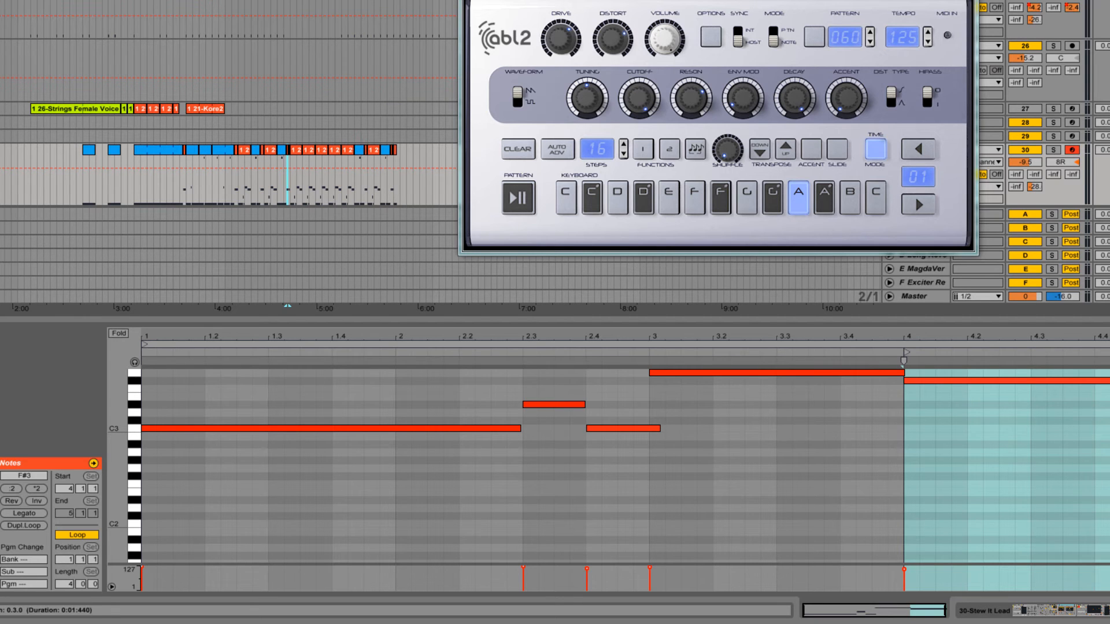
drag(606, 1, 308, 0)
click(925, 150)
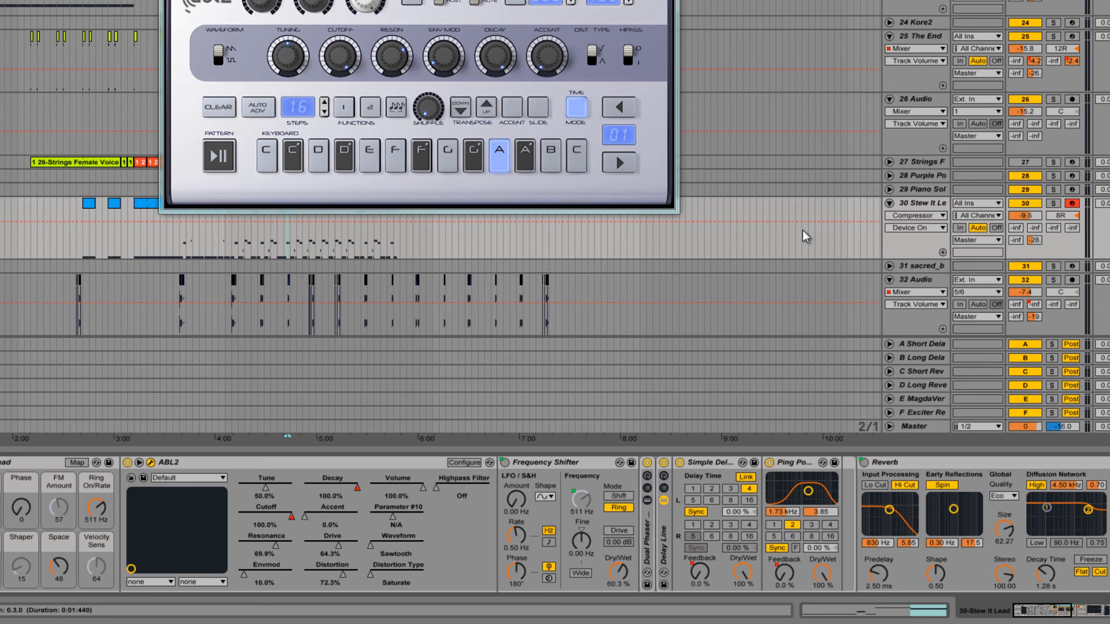
click(667, 0)
Play the 19 Group, 22 TXT Nucl, 23 Kore2 and 25 The End tracks soloed, and clear the solos to hear the full mix.
scroll(813, 15, up, 1)
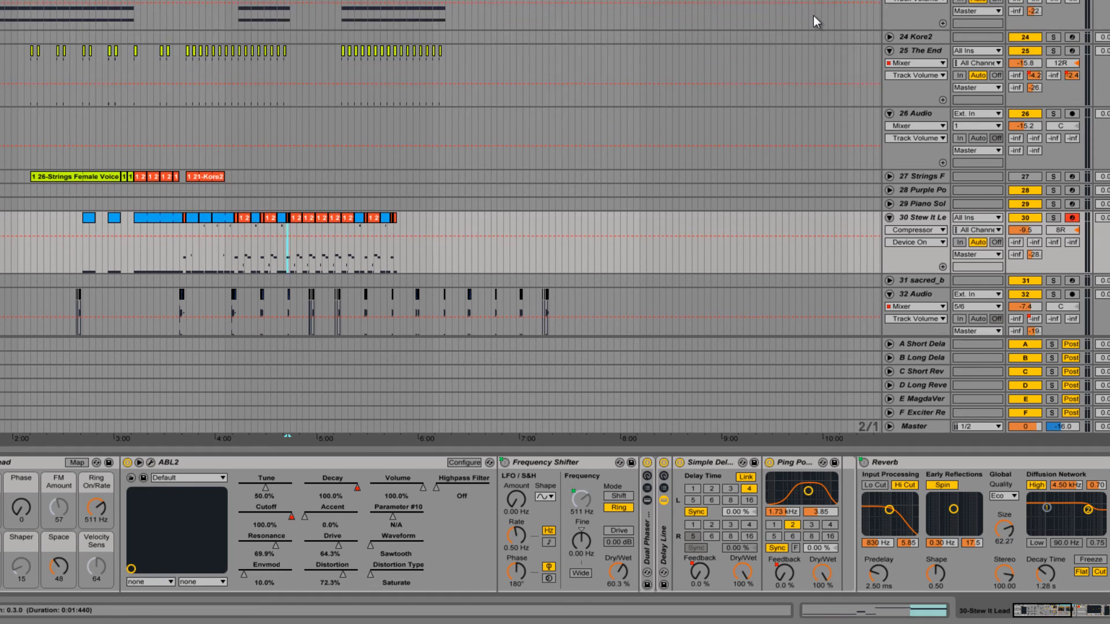
scroll(814, 17, up, 9)
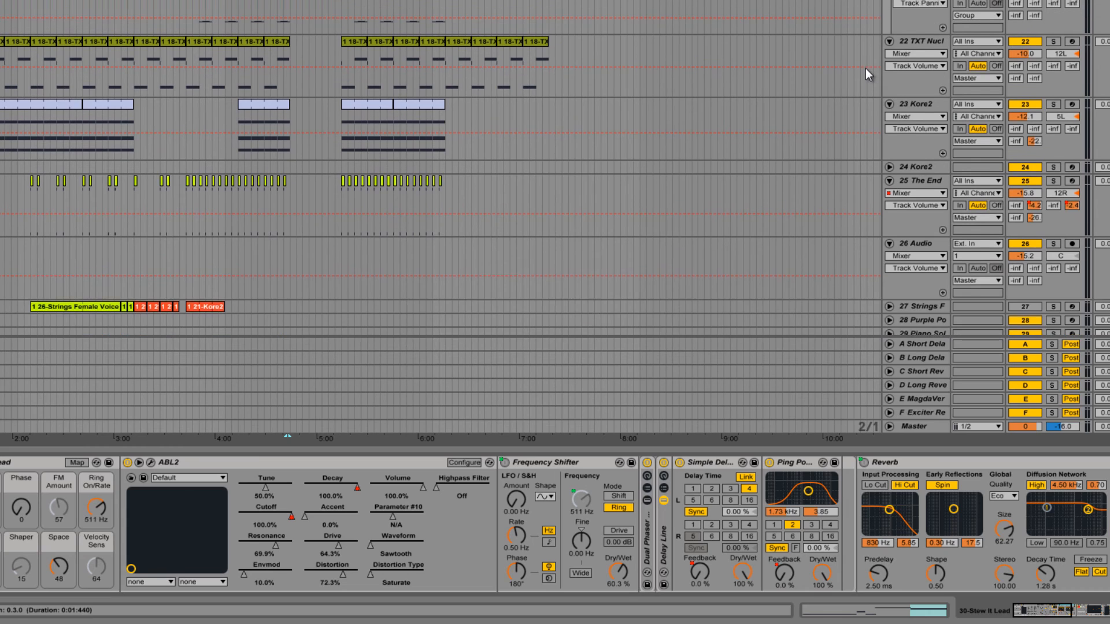
scroll(866, 68, up, 6)
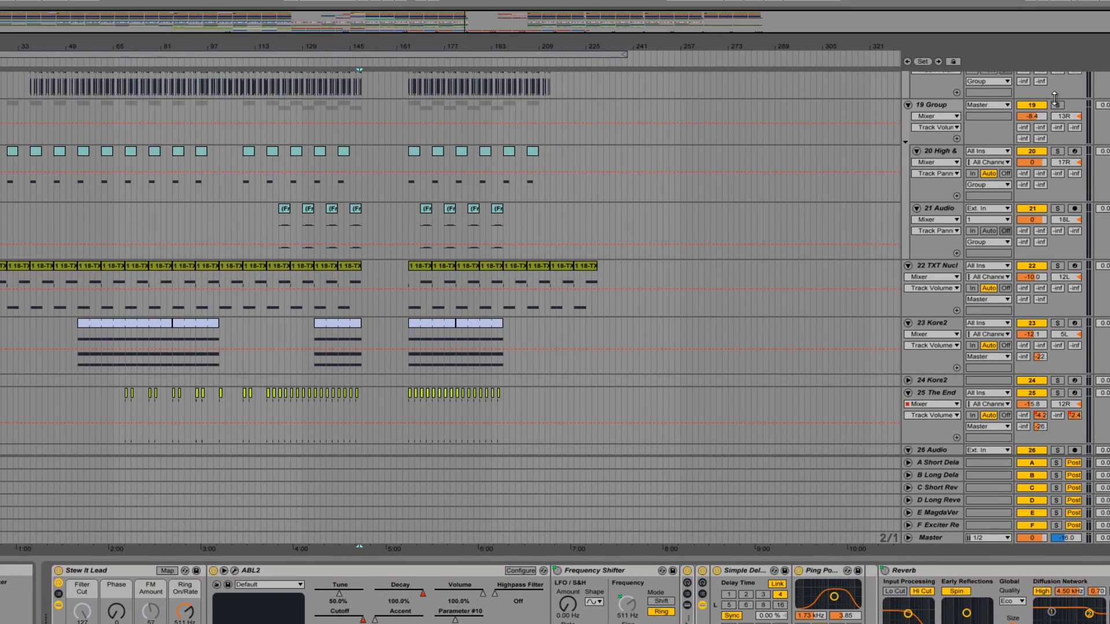
click(1057, 105)
click(1058, 266)
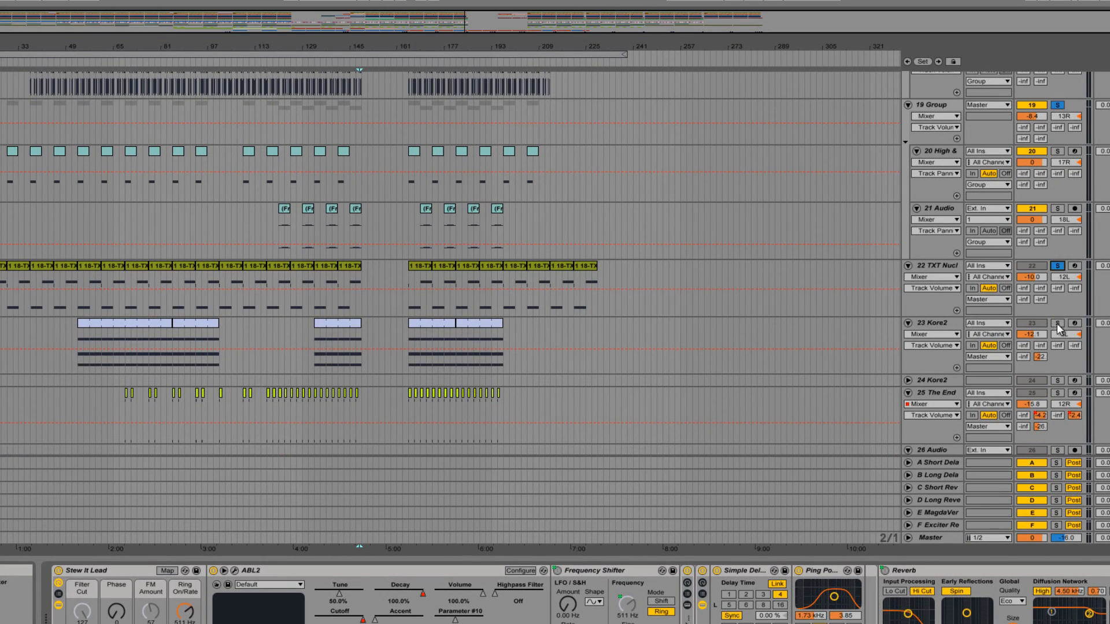
click(1058, 323)
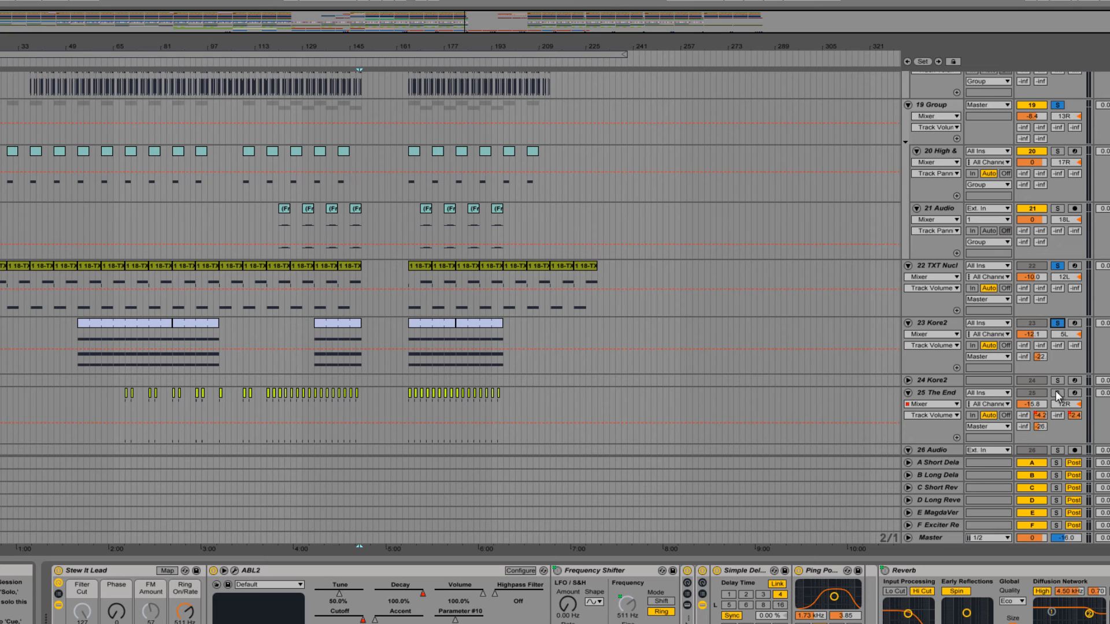
click(265, 404)
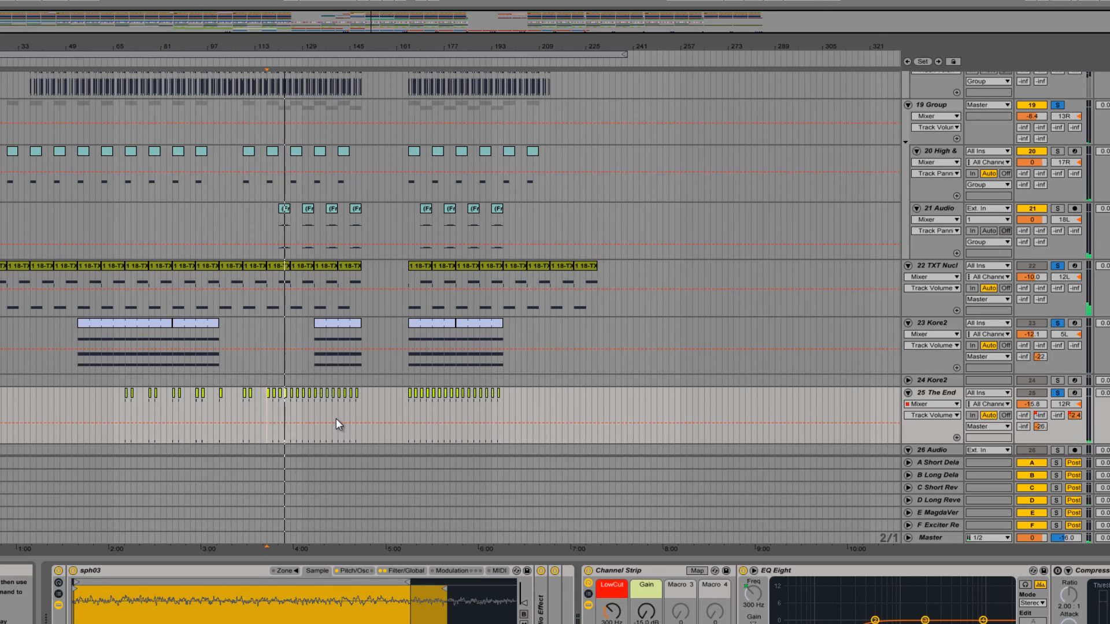
click(1058, 105)
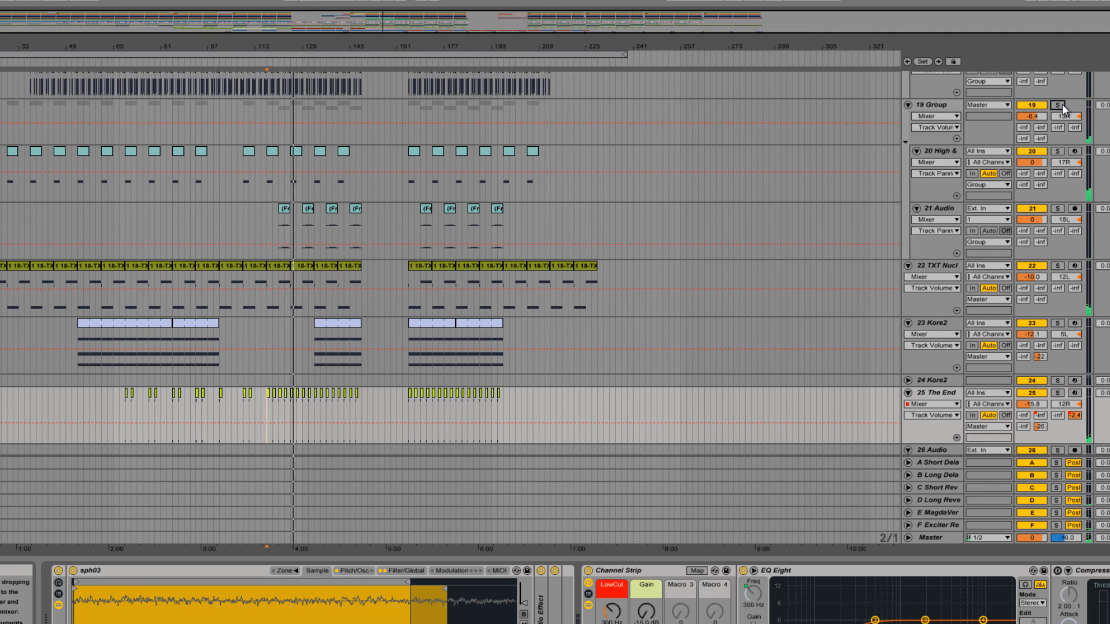